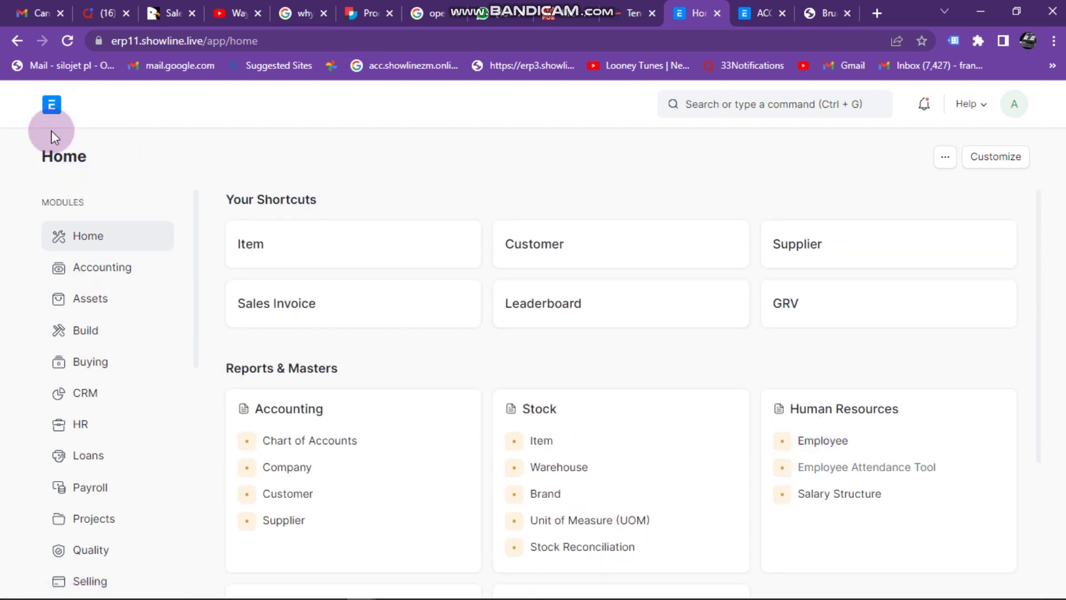
Step: Open the Payment Entry list from the Accounting workspace
{"action": "left_click", "coordinate": [99, 267]}
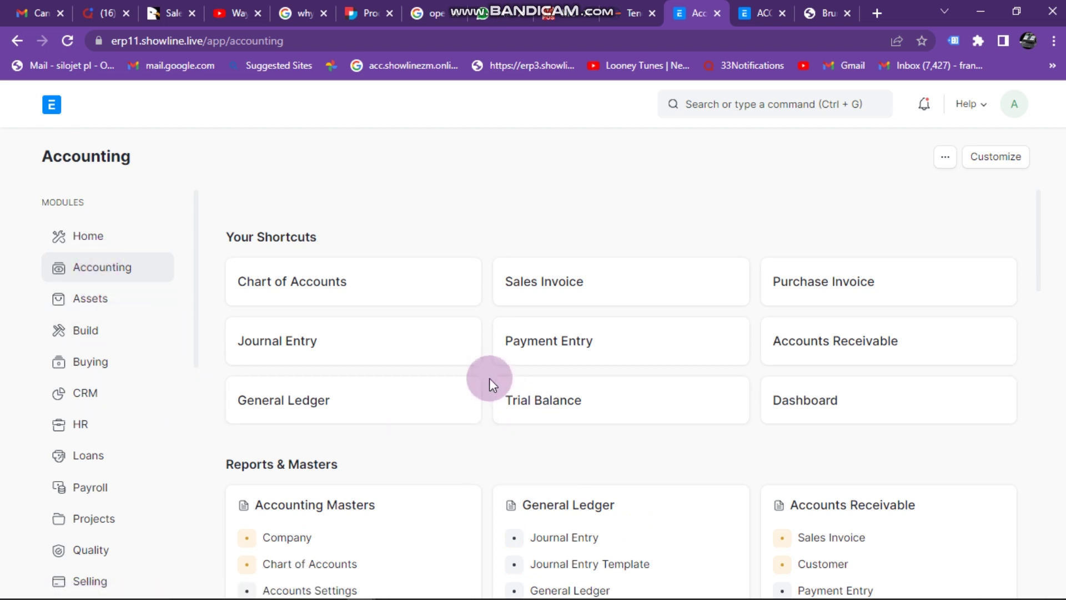
{"action": "left_click", "coordinate": [102, 243]}
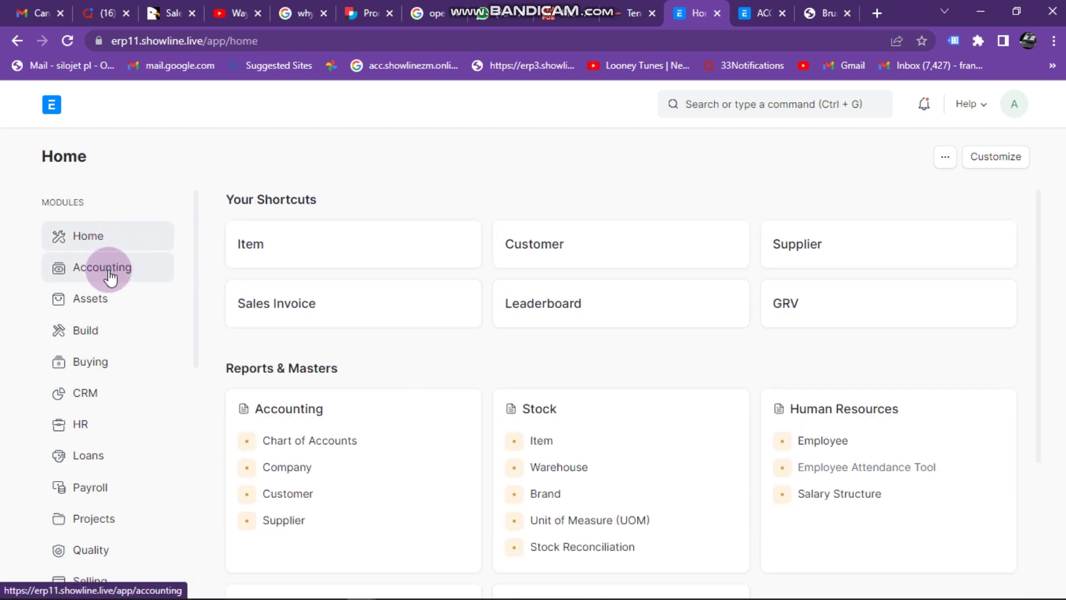
{"action": "left_click", "coordinate": [102, 269]}
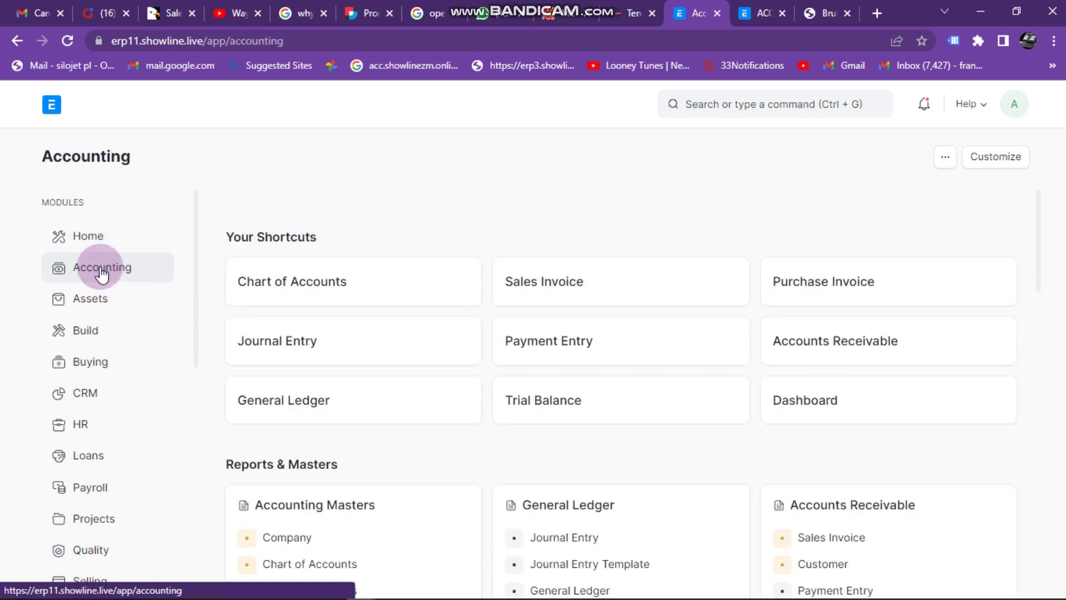
{"action": "left_click", "coordinate": [625, 359]}
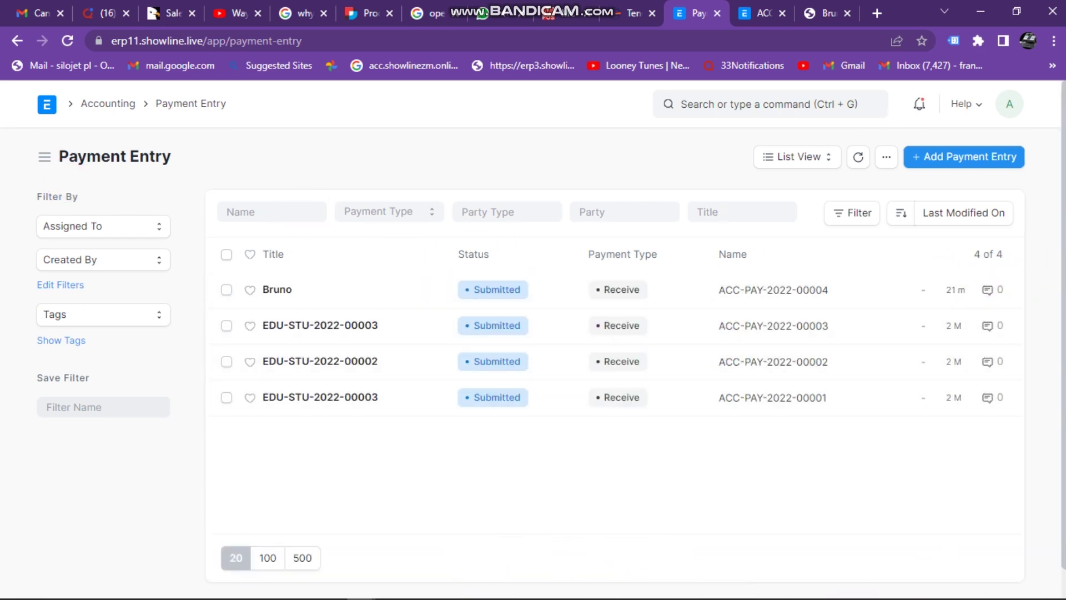
{"action": "left_click", "coordinate": [980, 161]}
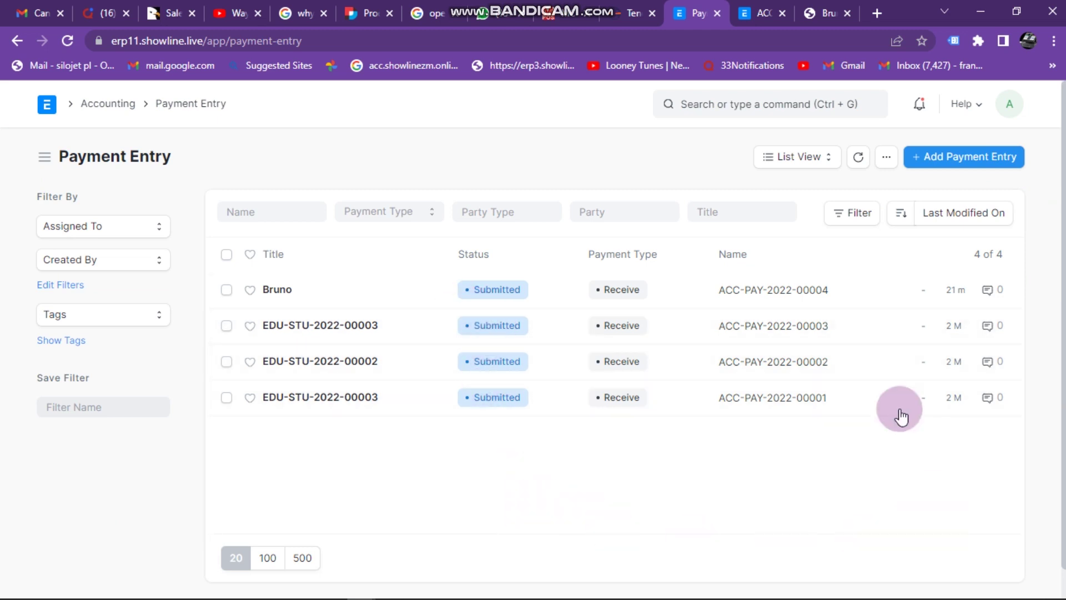
Step: Create a new Payment Entry and leave its Payment Type set to Receive
{"action": "left_click", "coordinate": [1010, 159]}
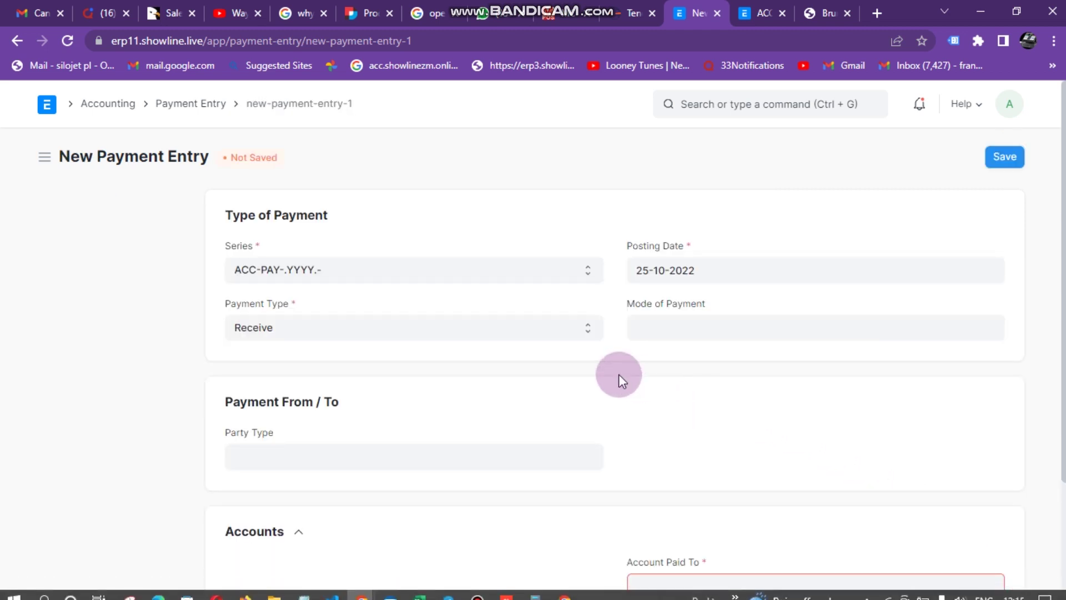
{"action": "left_click", "coordinate": [293, 329]}
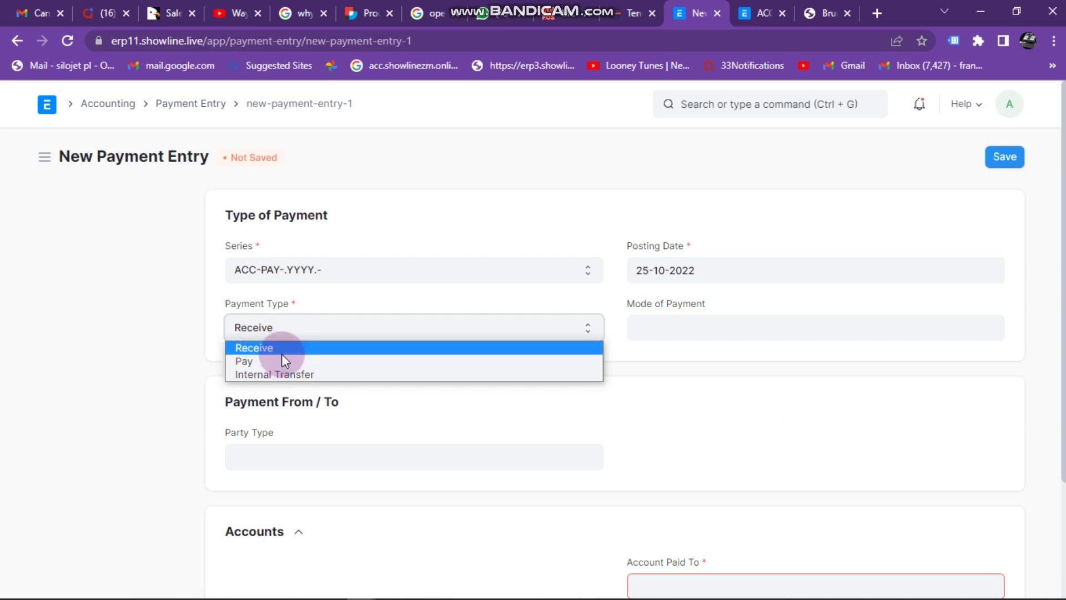
{"action": "left_click", "coordinate": [283, 353]}
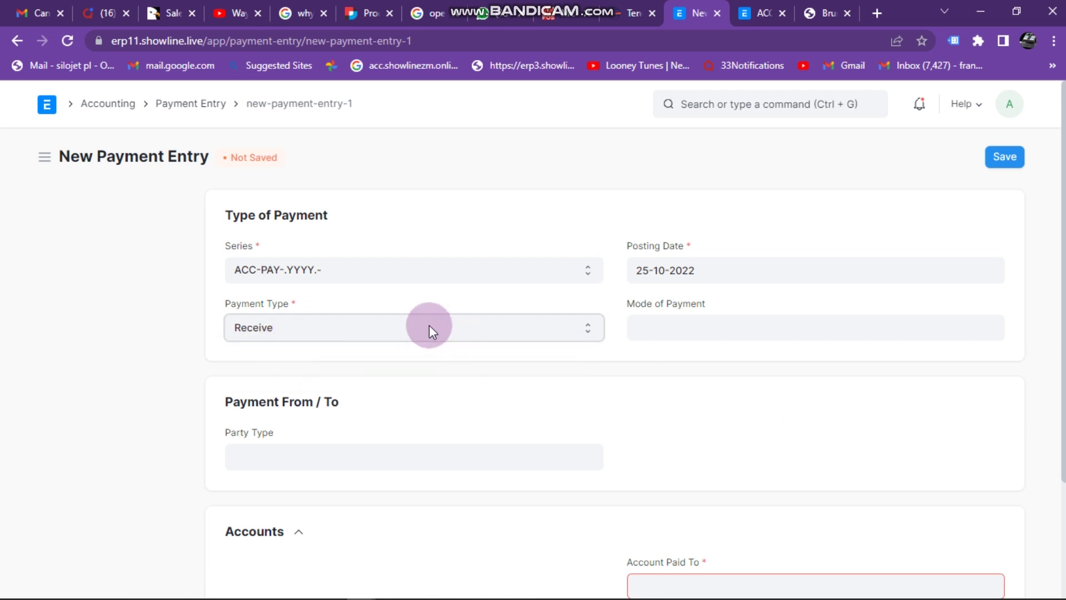
{"action": "left_click", "coordinate": [294, 334]}
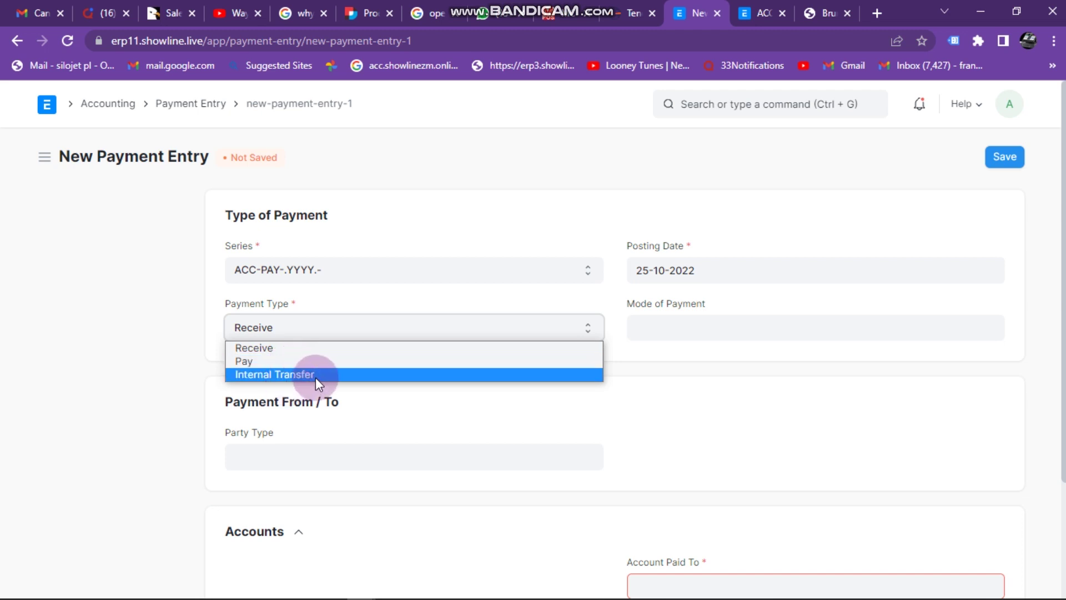
{"action": "left_click", "coordinate": [301, 375]}
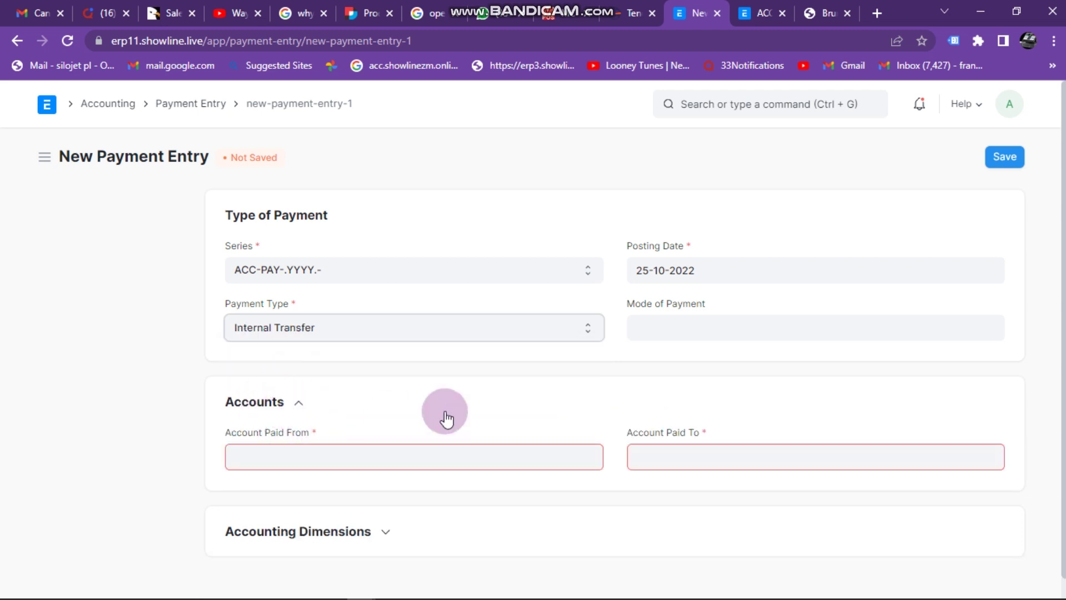
{"action": "left_click", "coordinate": [319, 333]}
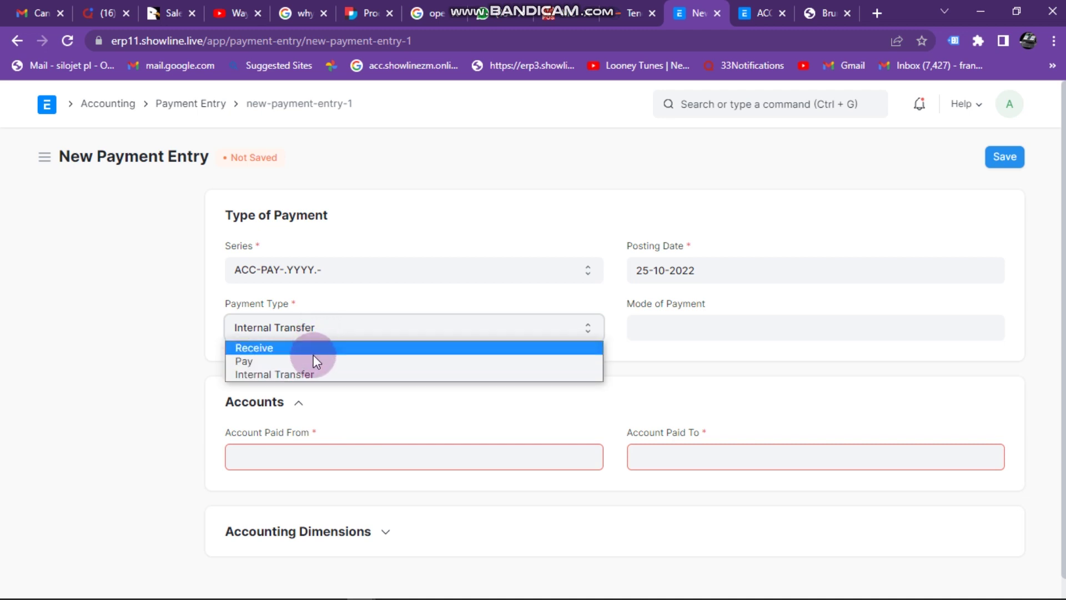
{"action": "left_click", "coordinate": [306, 349]}
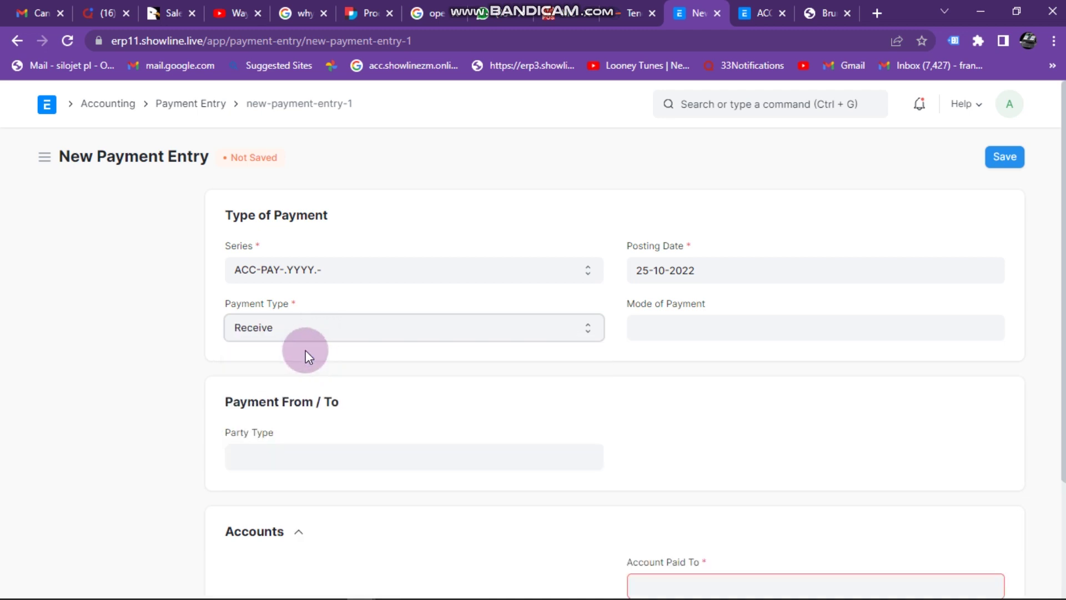
{"action": "scroll", "coordinate": [335, 371], "scroll_direction": "down", "scroll_amount": 3}
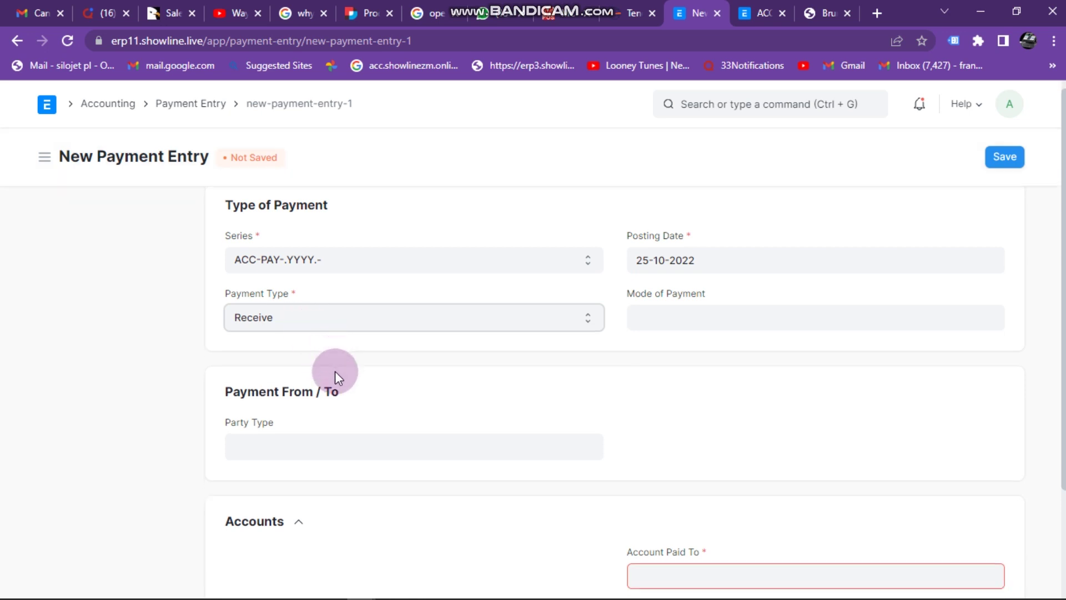
Step: Set Party Type to Customer and pick the paying customer, filling in 1310 - Debtors USD - SE
{"action": "left_click", "coordinate": [254, 315]}
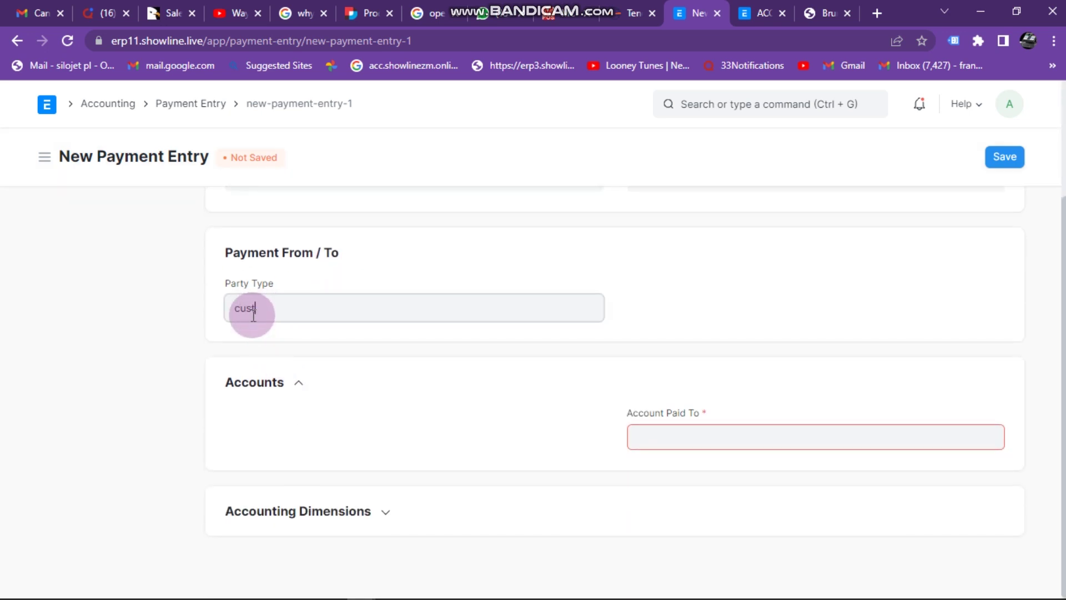
{"action": "type", "text": "cust"}
{"action": "left_click", "coordinate": [271, 341]}
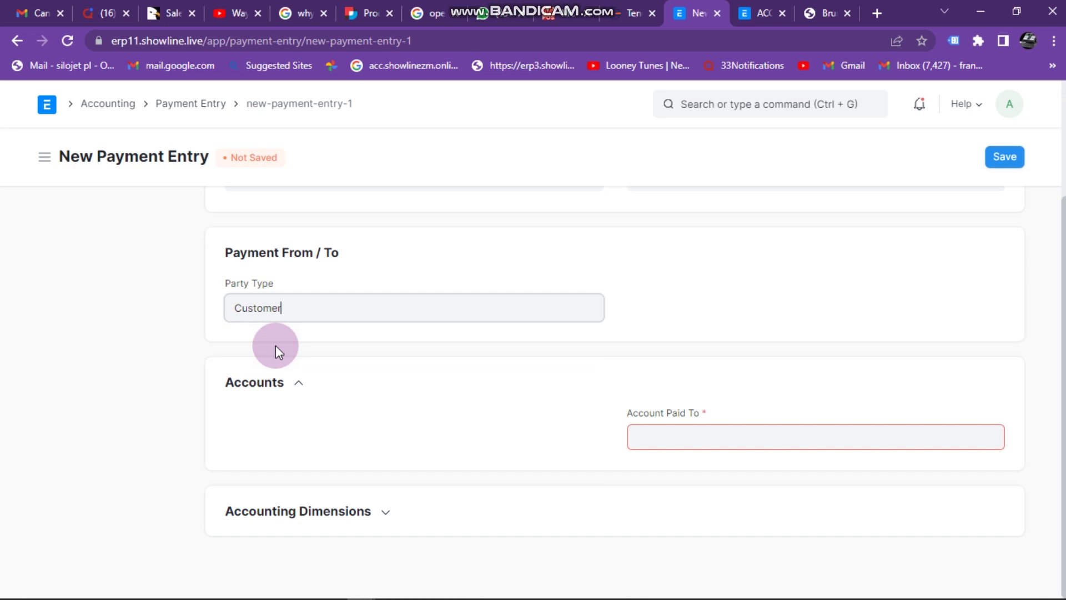
{"action": "left_click", "coordinate": [271, 373]}
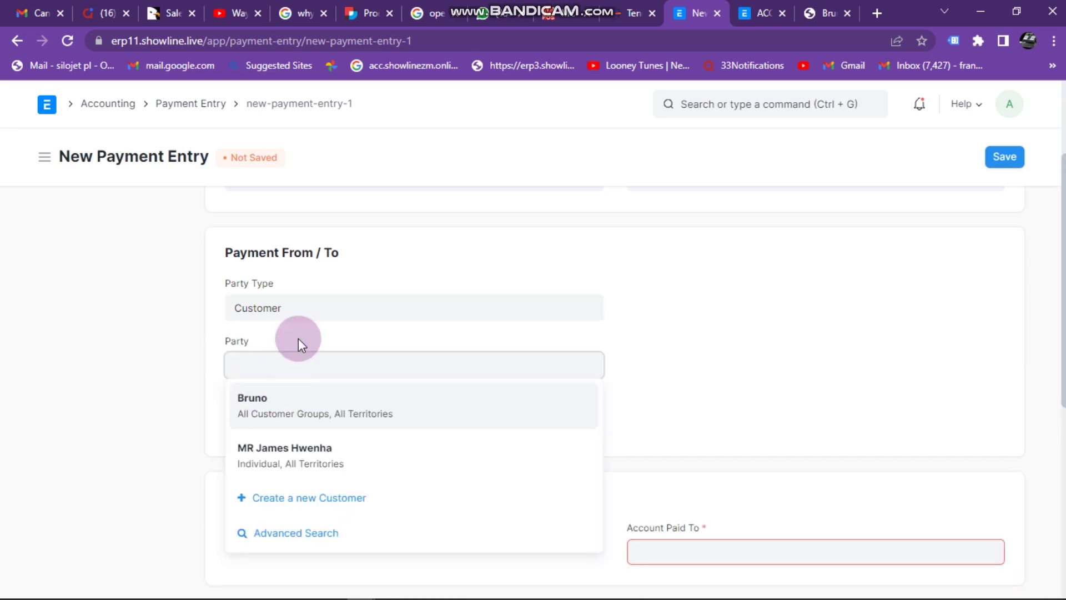
{"action": "left_click", "coordinate": [271, 409]}
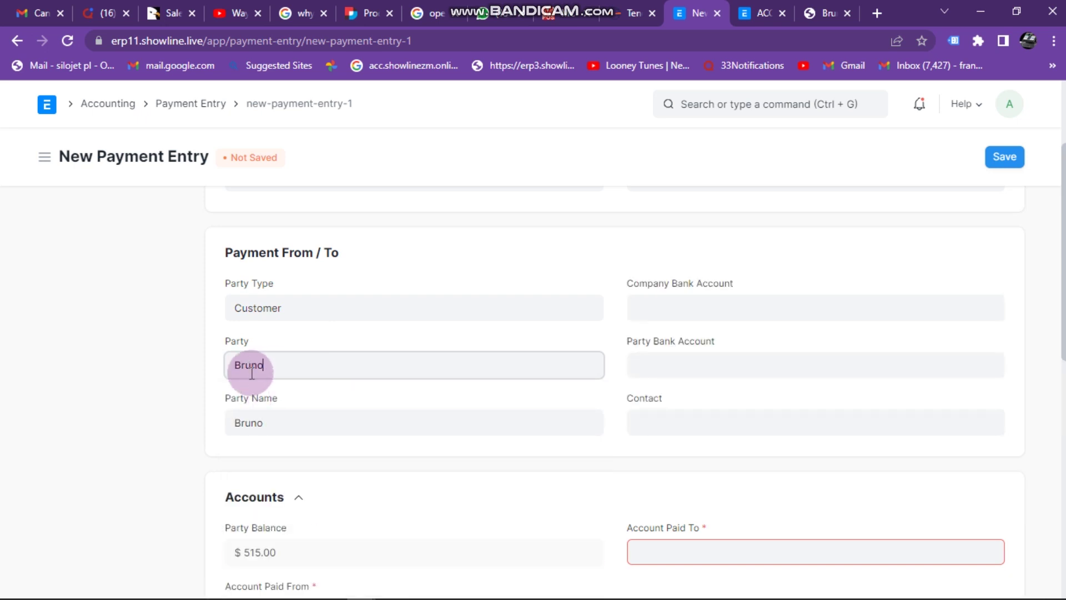
{"action": "scroll", "coordinate": [282, 386], "scroll_direction": "down", "scroll_amount": 1}
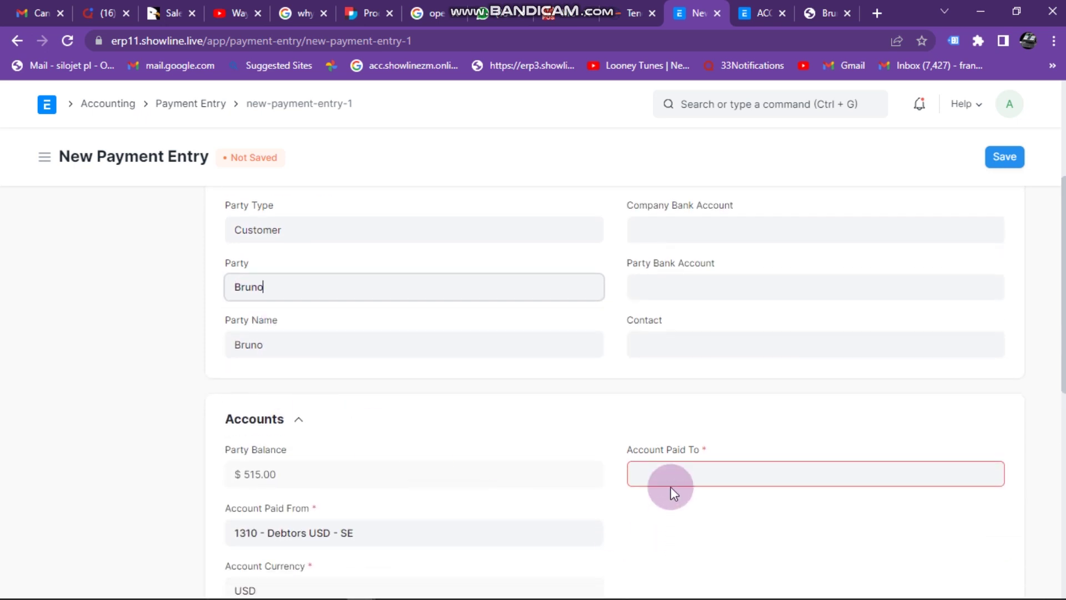
{"action": "scroll", "coordinate": [669, 461], "scroll_direction": "down", "scroll_amount": 2}
{"action": "scroll", "coordinate": [667, 432], "scroll_direction": "down", "scroll_amount": 1}
Step: Set Account Paid To to CBZ NOSTRO USD - SE
{"action": "left_click", "coordinate": [670, 323]}
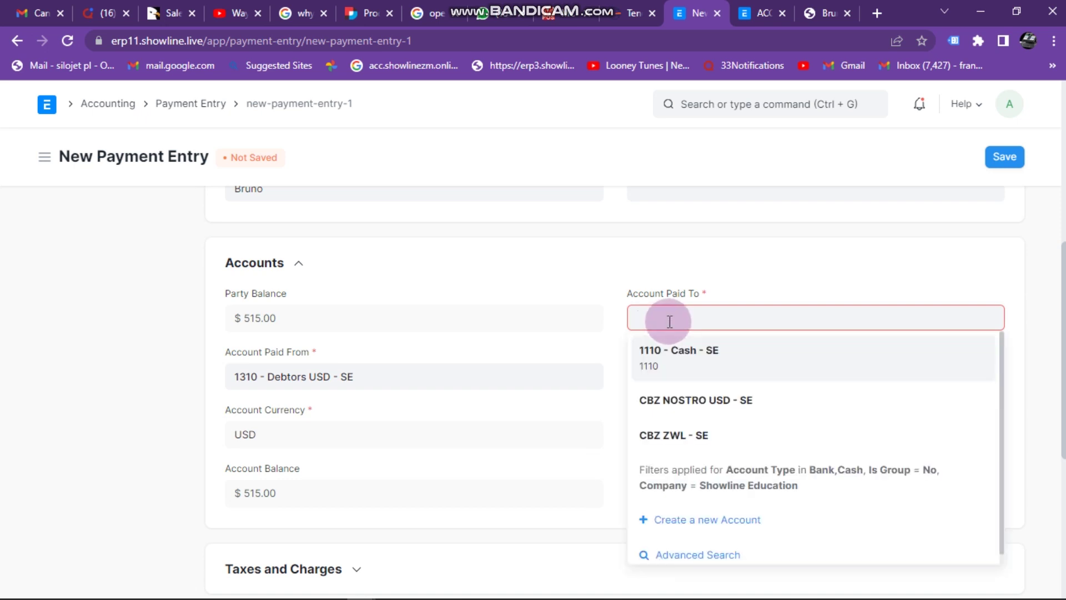
{"action": "left_click", "coordinate": [704, 402]}
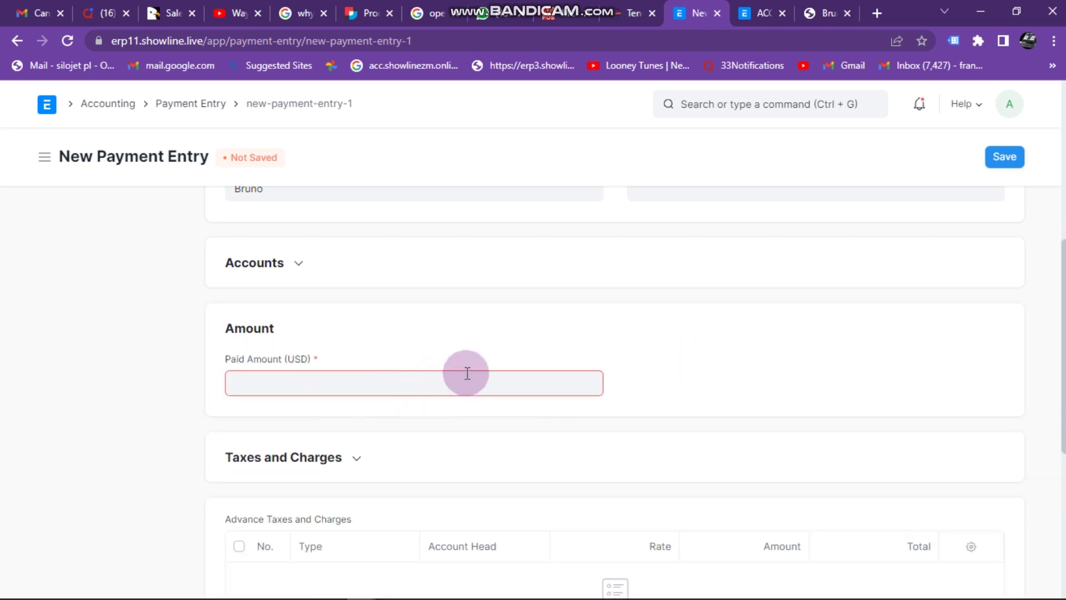
{"action": "scroll", "coordinate": [828, 311], "scroll_direction": "up", "scroll_amount": 2}
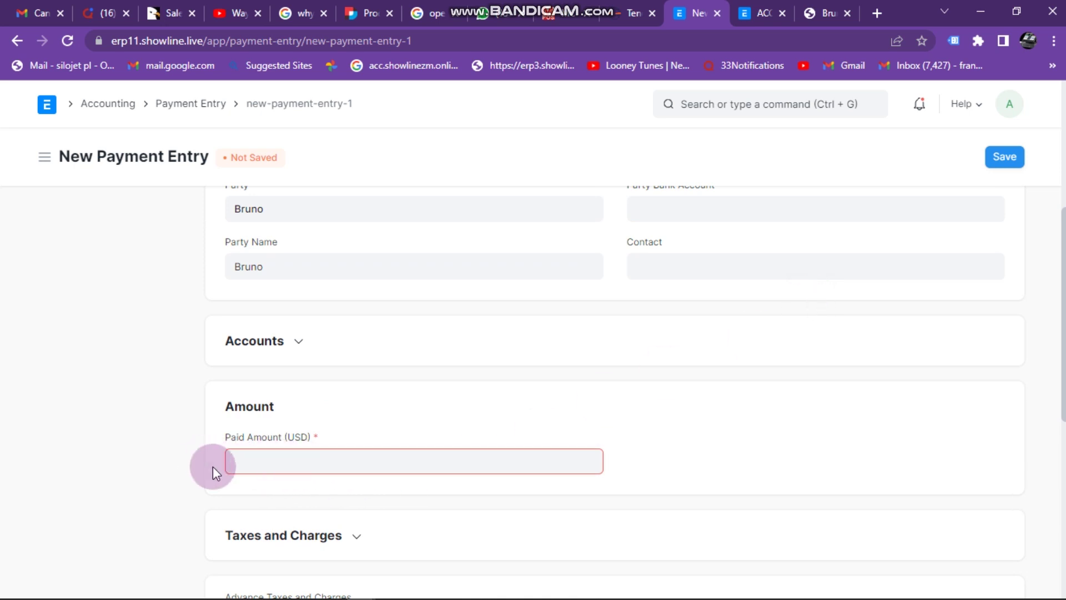
Step: Enter 215 USD as the Paid Amount
{"action": "left_click", "coordinate": [352, 461]}
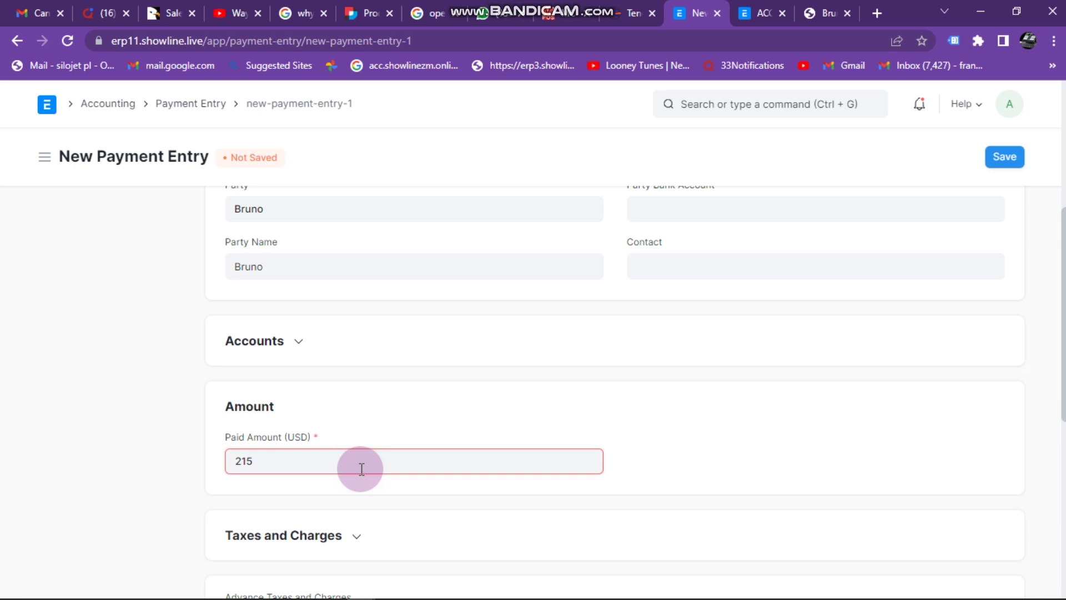
{"action": "scroll", "coordinate": [360, 451], "scroll_direction": "down", "scroll_amount": 1}
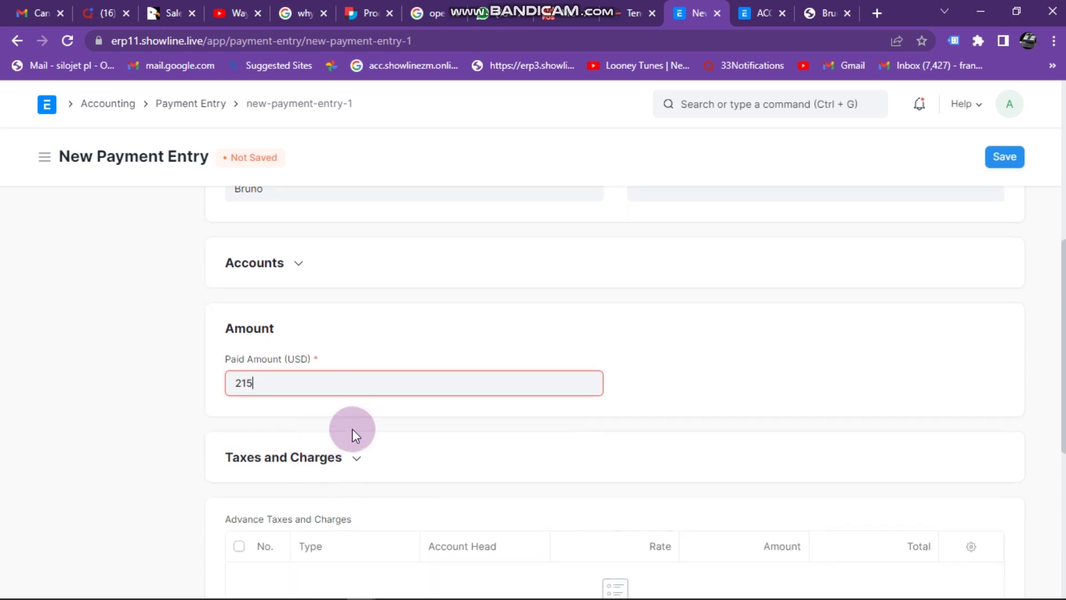
{"action": "left_click", "coordinate": [705, 382]}
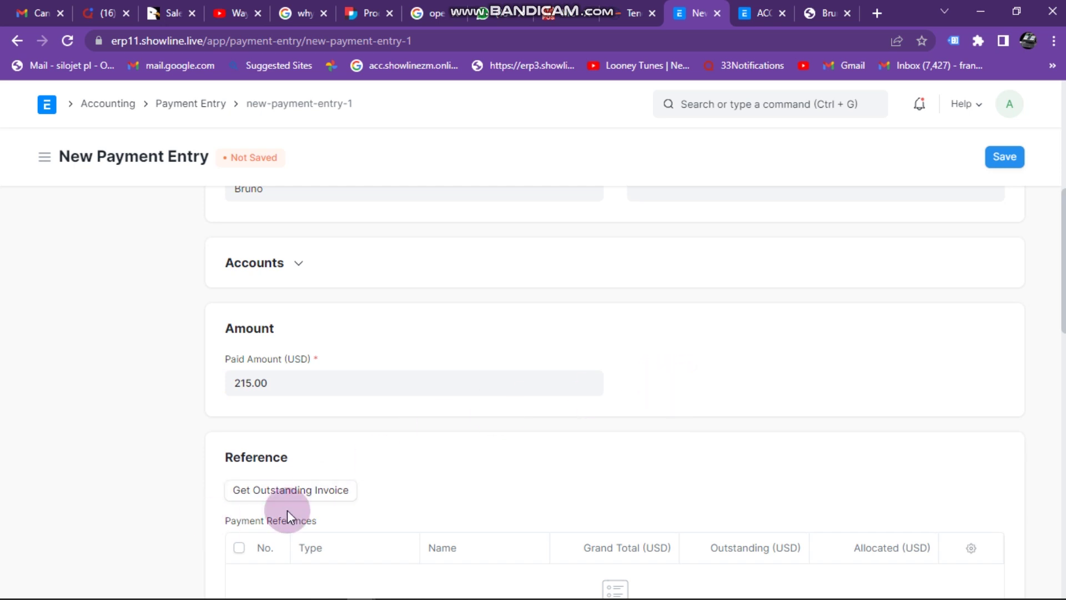
{"action": "scroll", "coordinate": [344, 481], "scroll_direction": "down", "scroll_amount": 2}
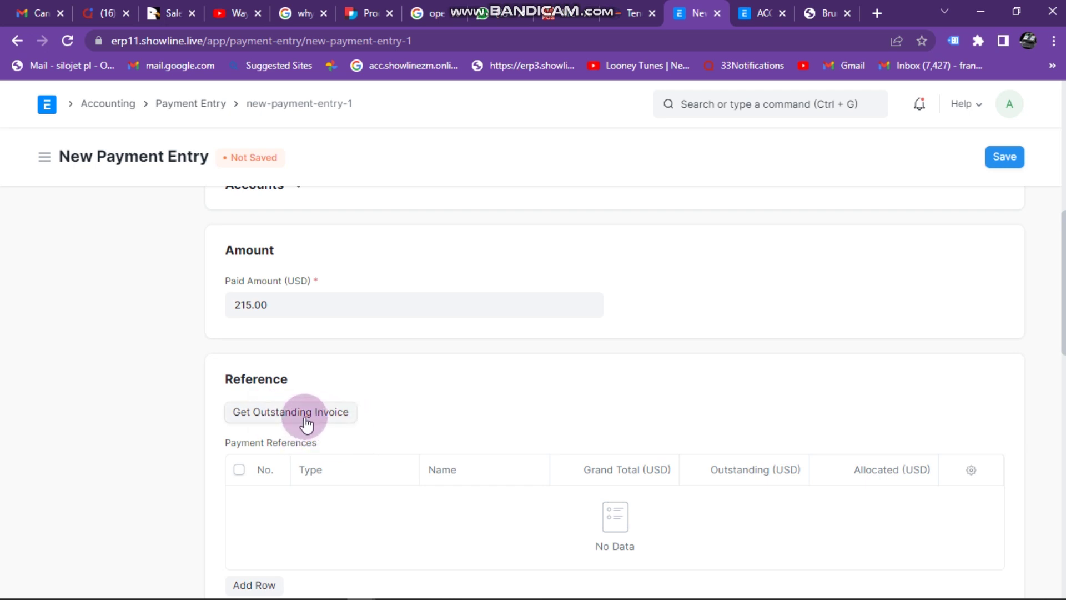
Step: Fetch outstanding invoices posted from 01-07-2022 to 25-10-2022
{"action": "left_click", "coordinate": [282, 415]}
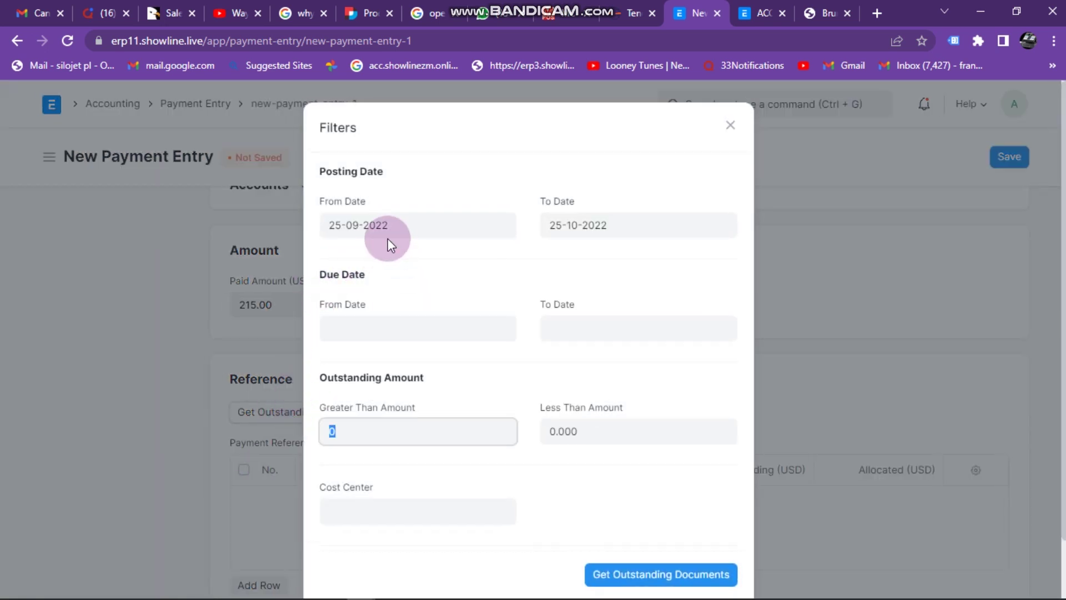
{"action": "left_click", "coordinate": [439, 234]}
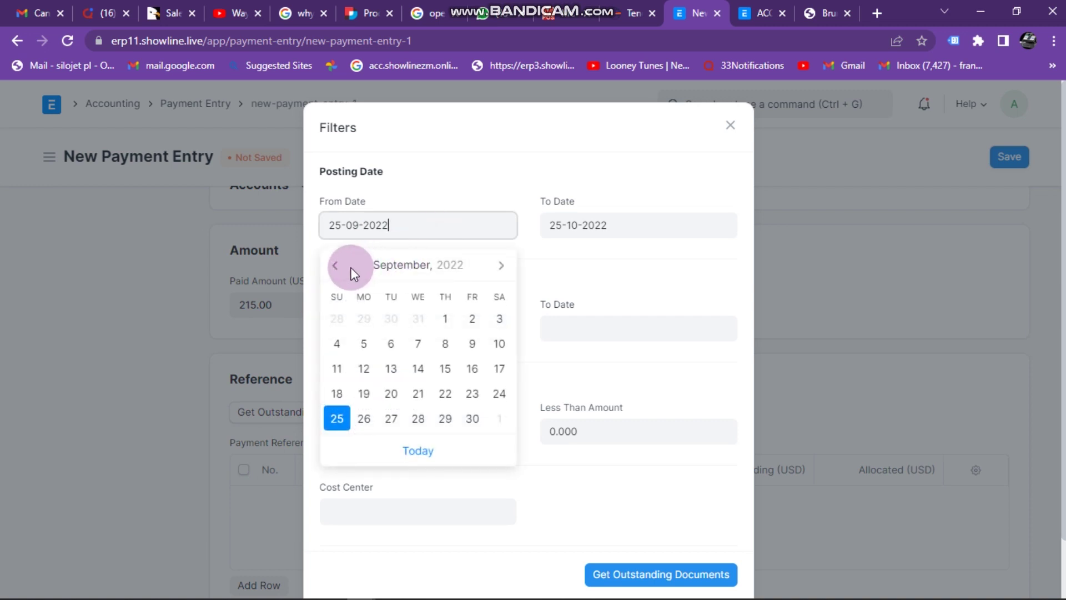
{"action": "left_click", "coordinate": [337, 266]}
{"action": "left_click", "coordinate": [336, 266]}
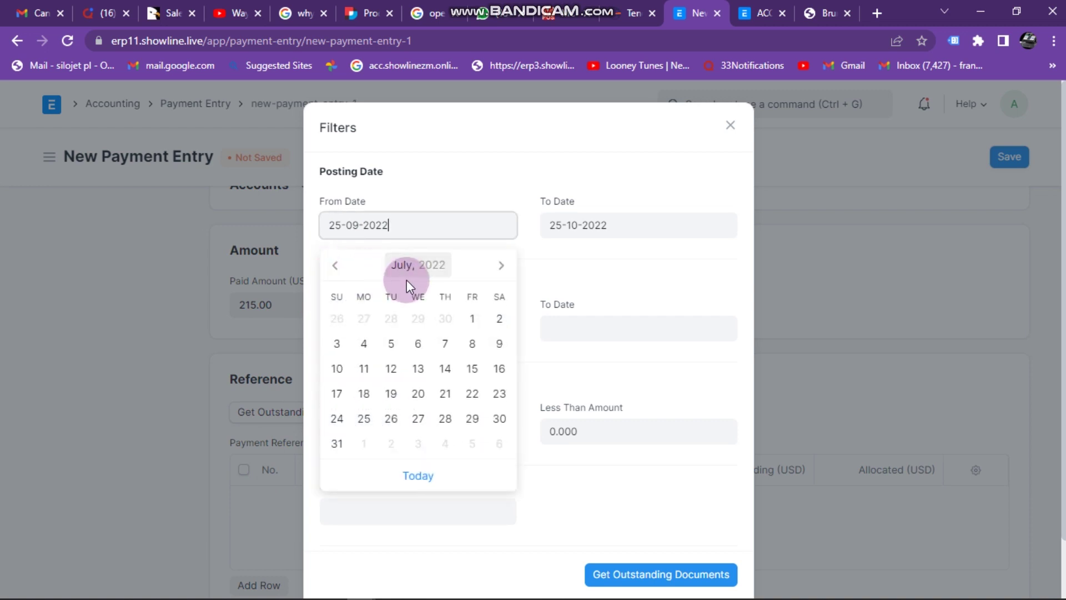
{"action": "left_click", "coordinate": [472, 318]}
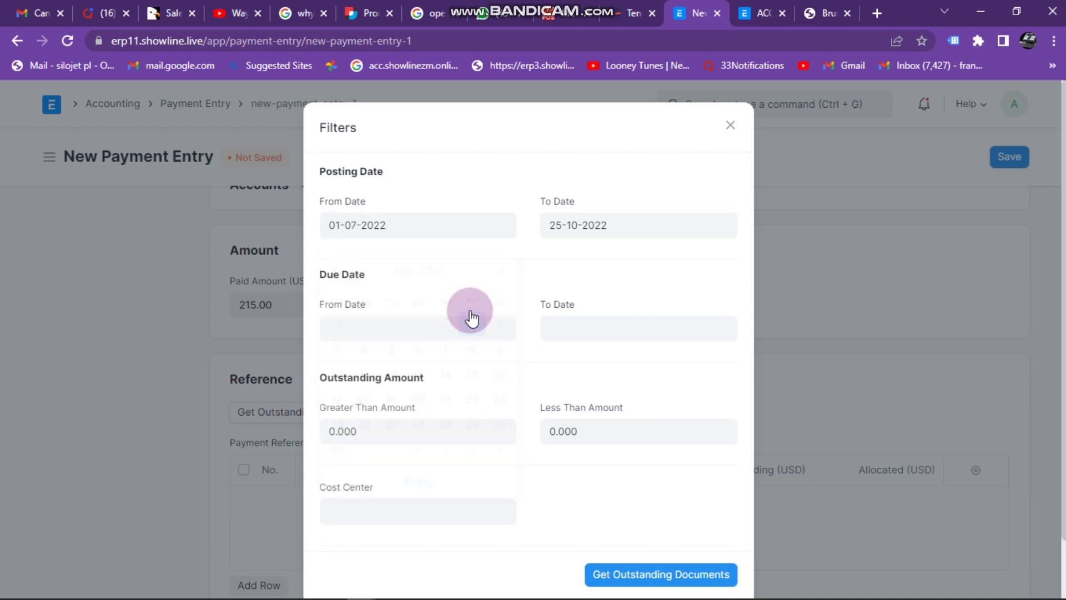
{"action": "left_click", "coordinate": [646, 576]}
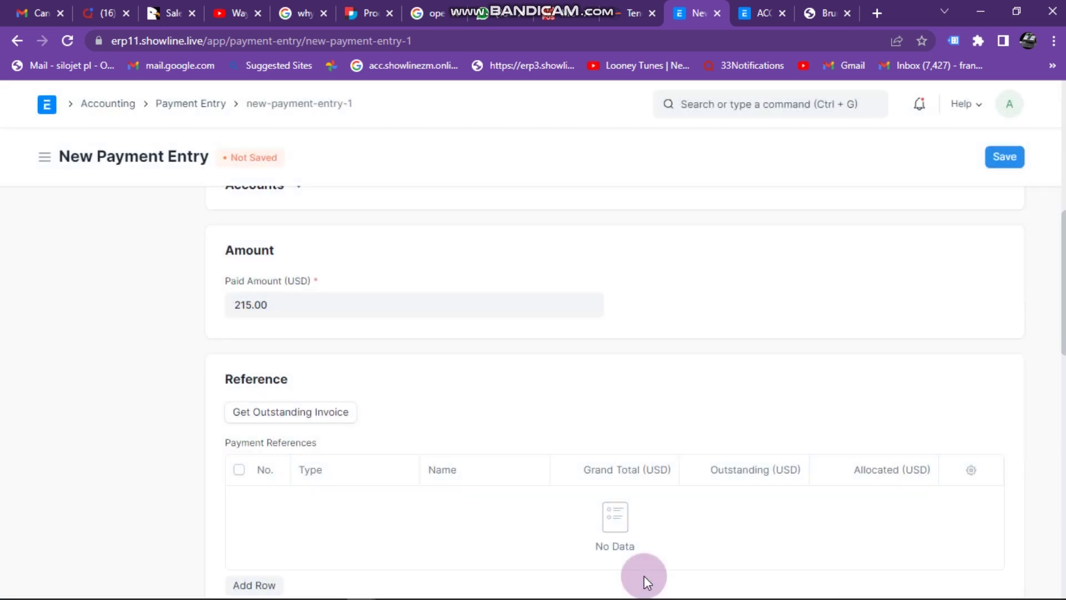
Step: Scroll down to review the three fetched invoices allocated 15, 3 and 197
{"action": "scroll", "coordinate": [614, 512], "scroll_direction": "down", "scroll_amount": 1}
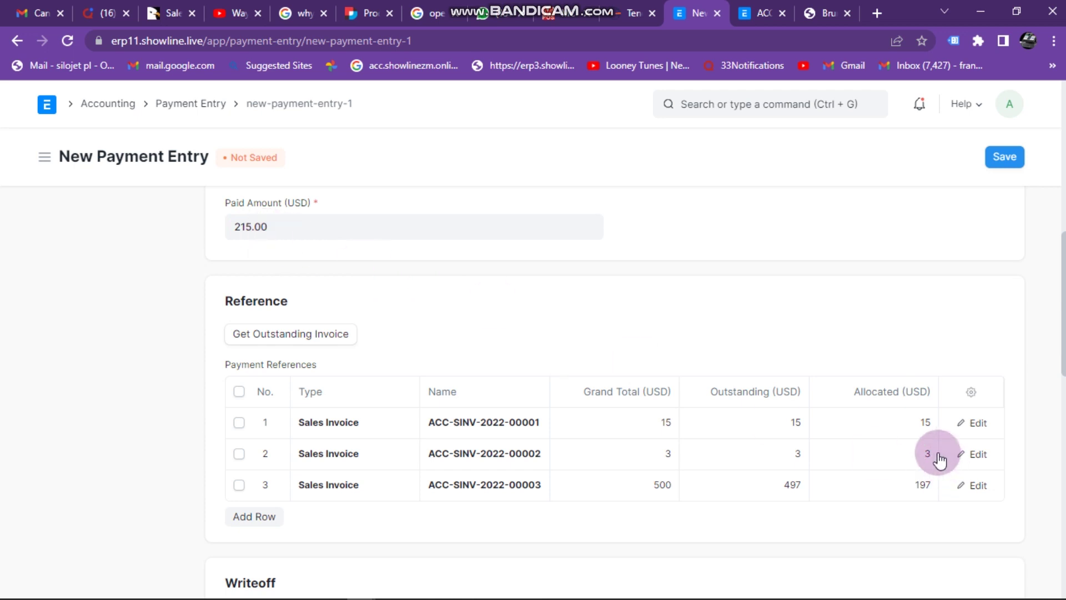
{"action": "scroll", "coordinate": [936, 449], "scroll_direction": "down", "scroll_amount": 3}
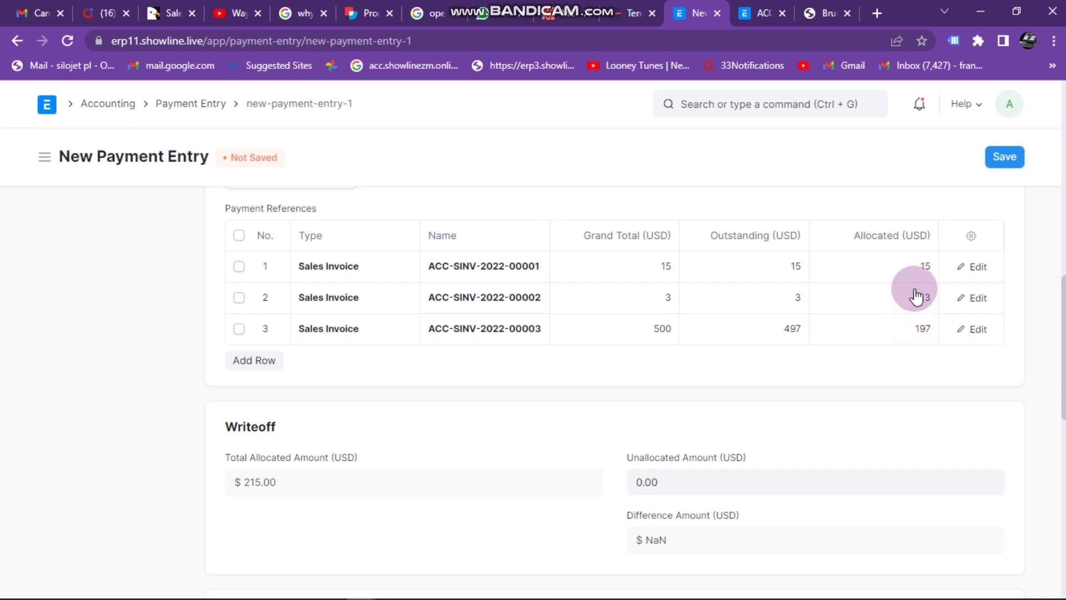
Step: Allocate 215 to ACC-SINV-2022-00003 and 0 to the other two invoices
{"action": "left_click", "coordinate": [921, 331]}
{"action": "double_click", "coordinate": [917, 329]}
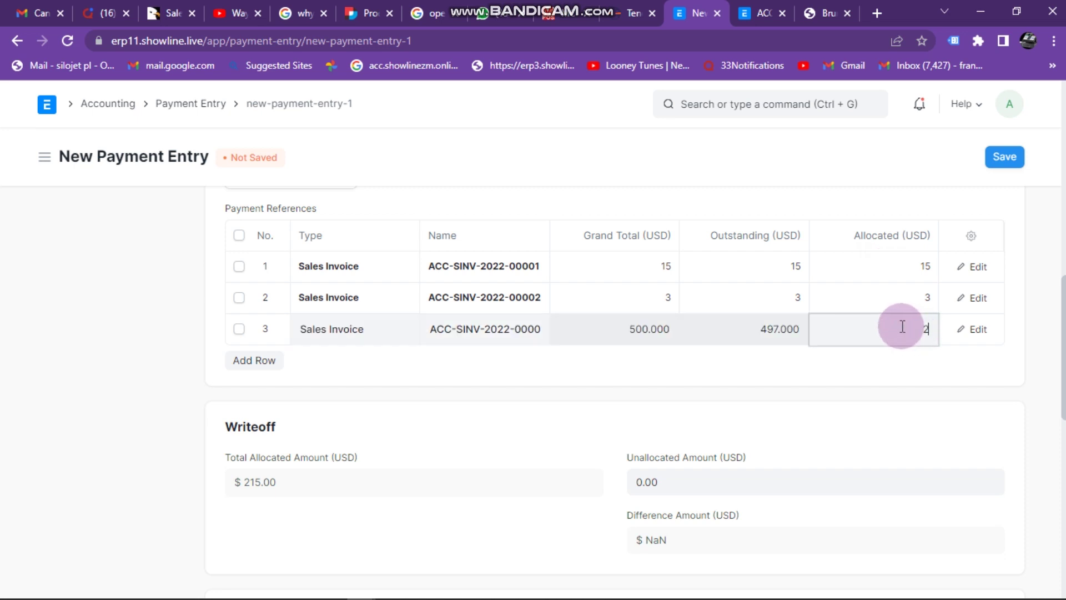
{"action": "type", "text": "215"}
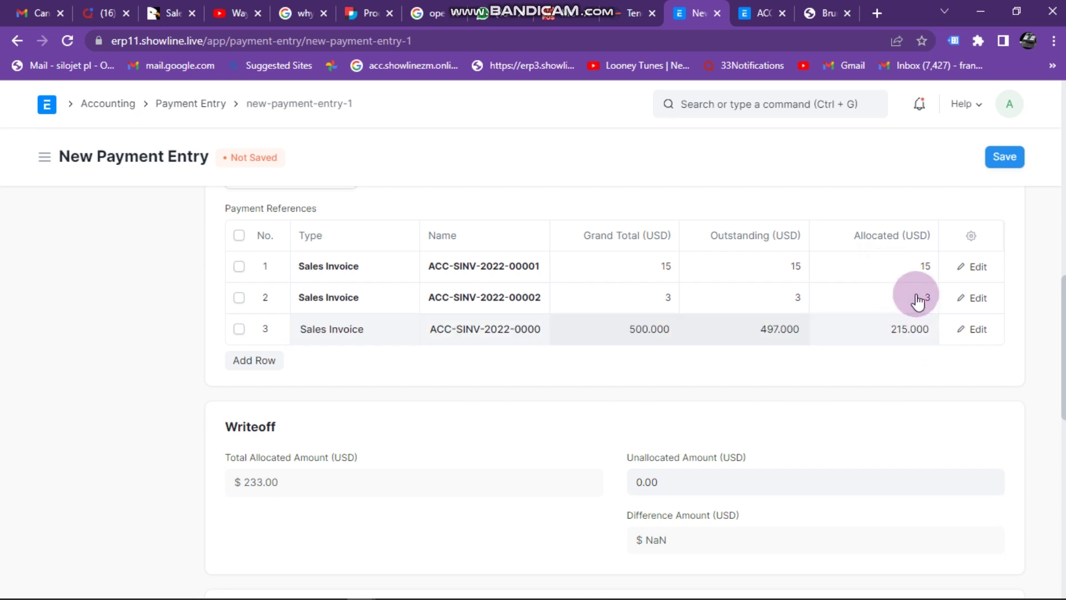
{"action": "left_click", "coordinate": [922, 299]}
{"action": "double_click", "coordinate": [911, 299]}
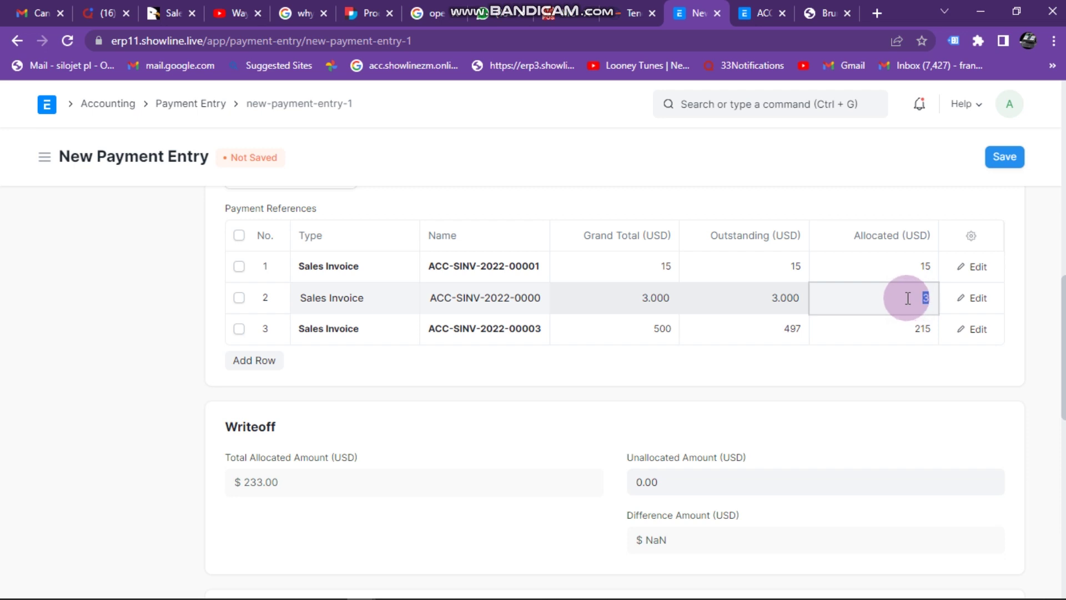
{"action": "type", "text": "0"}
{"action": "left_click", "coordinate": [920, 271]}
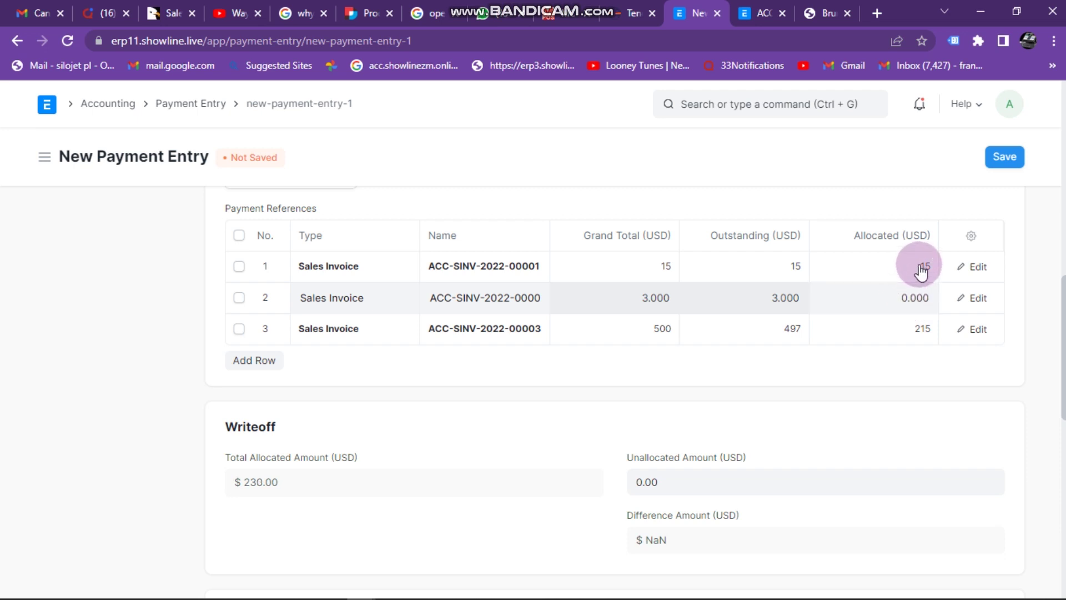
{"action": "double_click", "coordinate": [922, 267]}
{"action": "type", "text": "0"}
{"action": "left_click", "coordinate": [900, 318]}
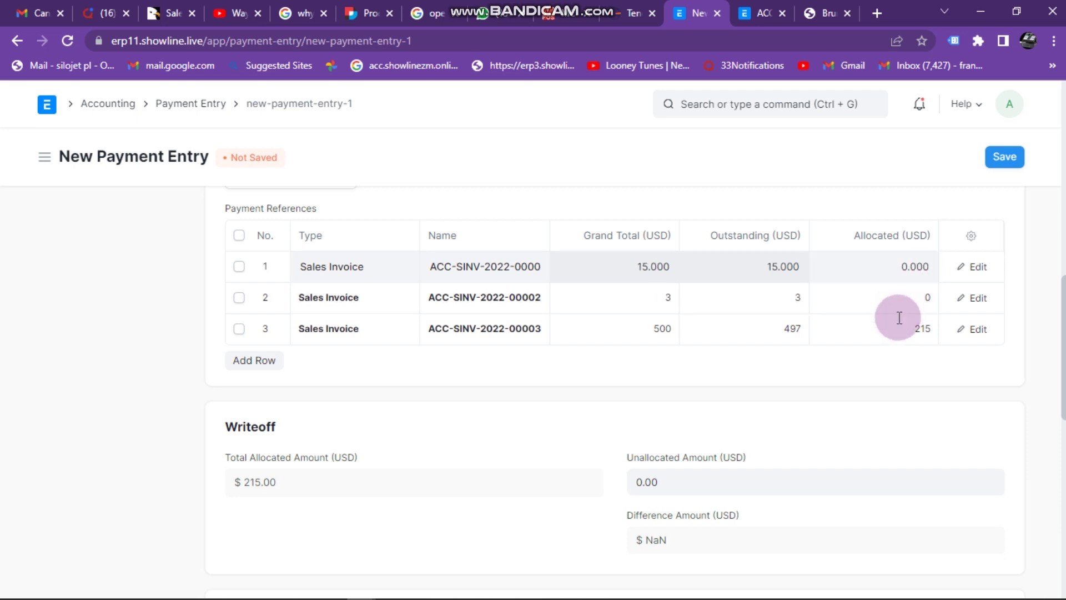
{"action": "left_click_drag", "start_coordinate": [900, 317], "coordinate": [791, 350]}
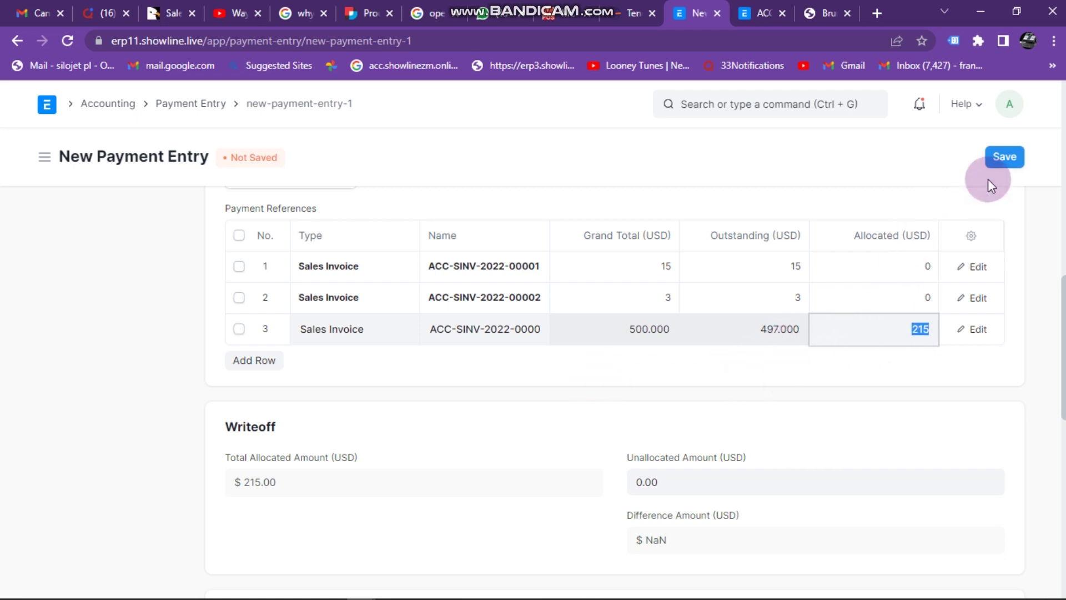
Step: Add a cheque reference number and 25-10-2022 reference date, then save the entry
{"action": "left_click", "coordinate": [1000, 165]}
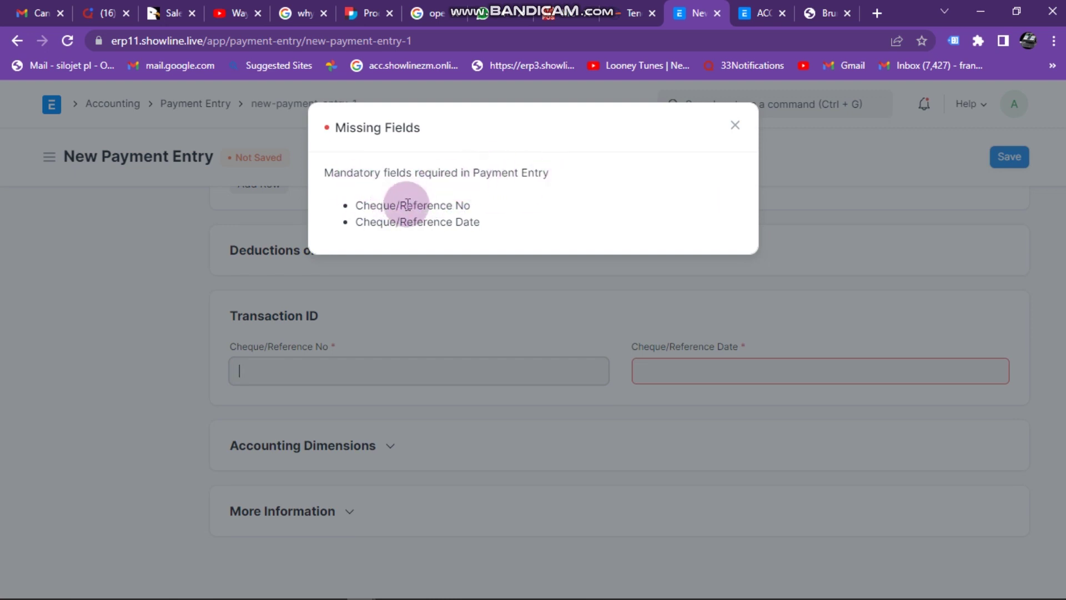
{"action": "left_click", "coordinate": [737, 128]}
{"action": "left_click", "coordinate": [265, 377]}
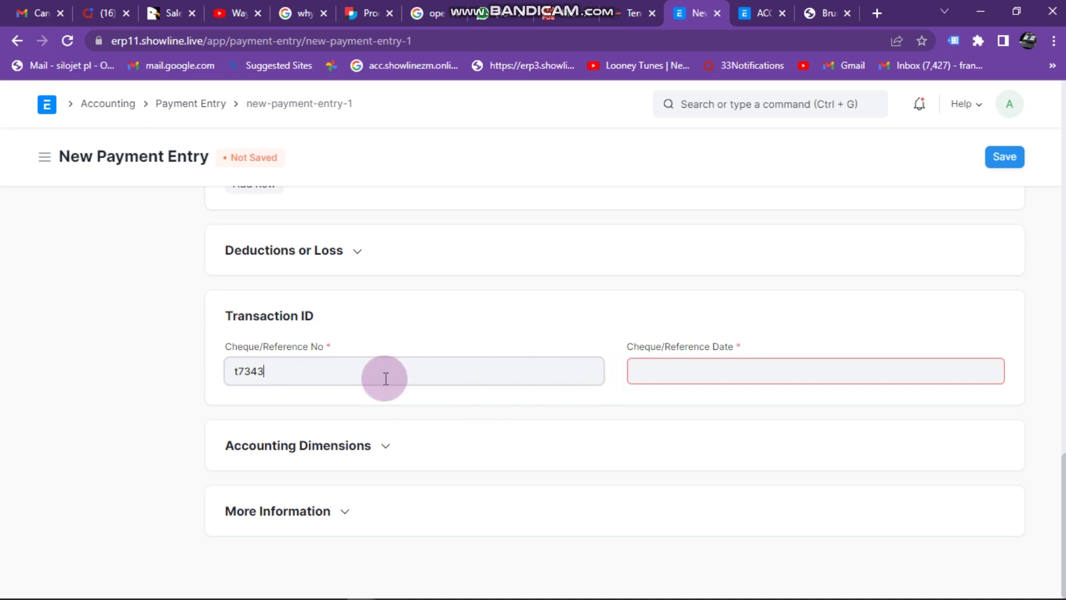
{"action": "left_click", "coordinate": [638, 369]}
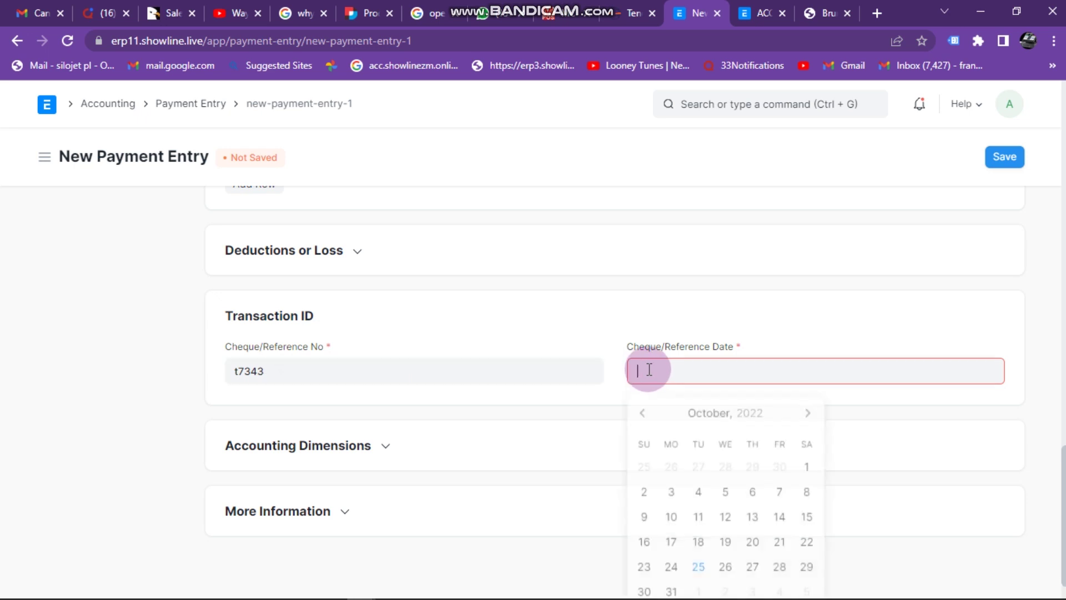
{"action": "left_click", "coordinate": [698, 565]}
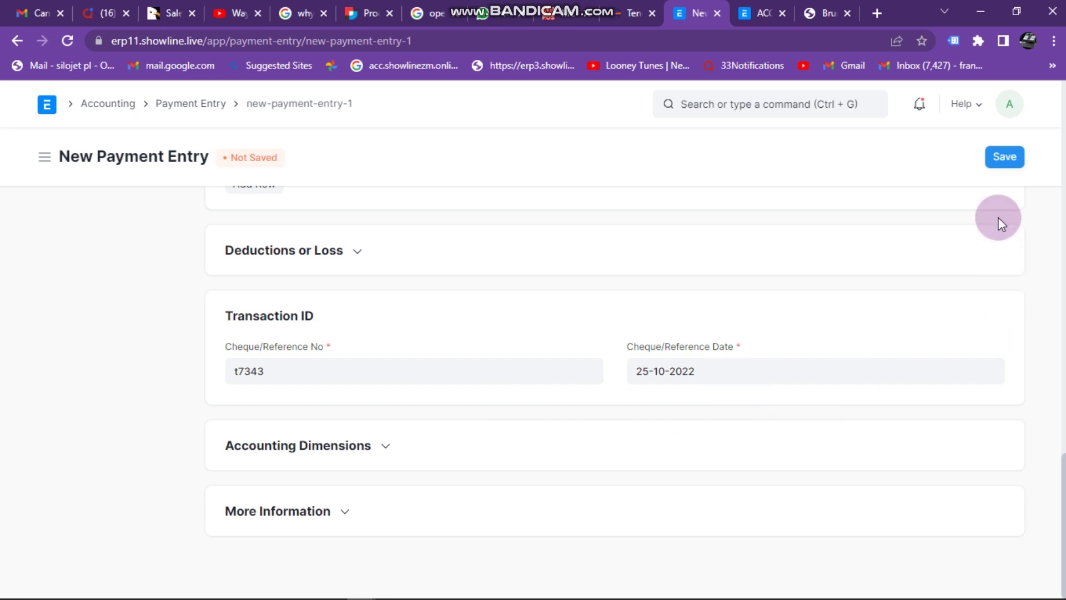
{"action": "left_click", "coordinate": [1005, 157]}
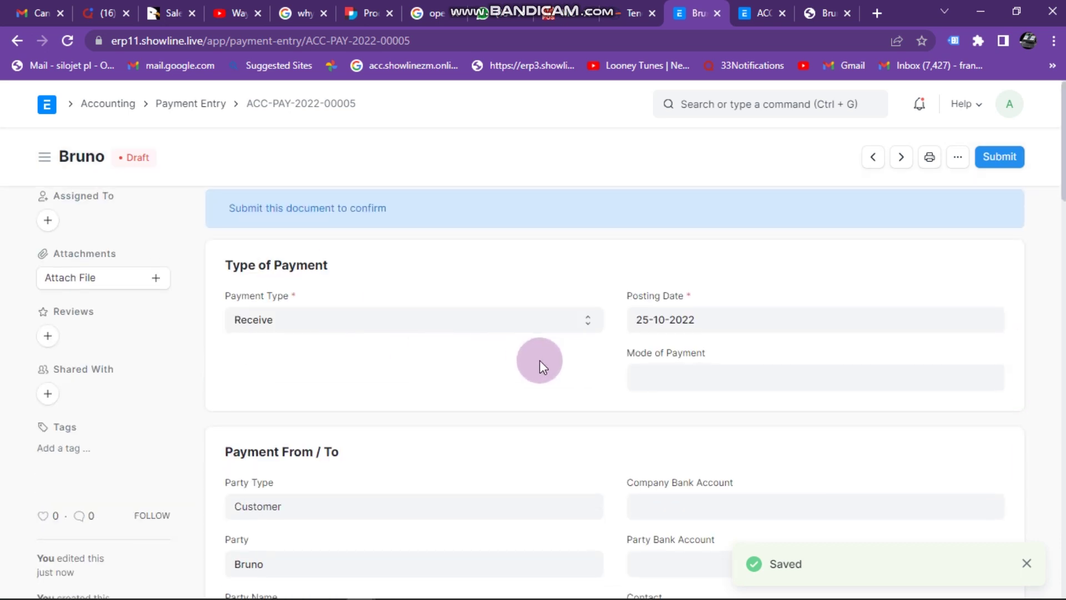
Step: Scroll through draft ACC-PAY-2022-00005 to check its Reference and Writeoff sections
{"action": "scroll", "coordinate": [540, 360], "scroll_direction": "down", "scroll_amount": 4}
{"action": "scroll", "coordinate": [540, 360], "scroll_direction": "down", "scroll_amount": 8}
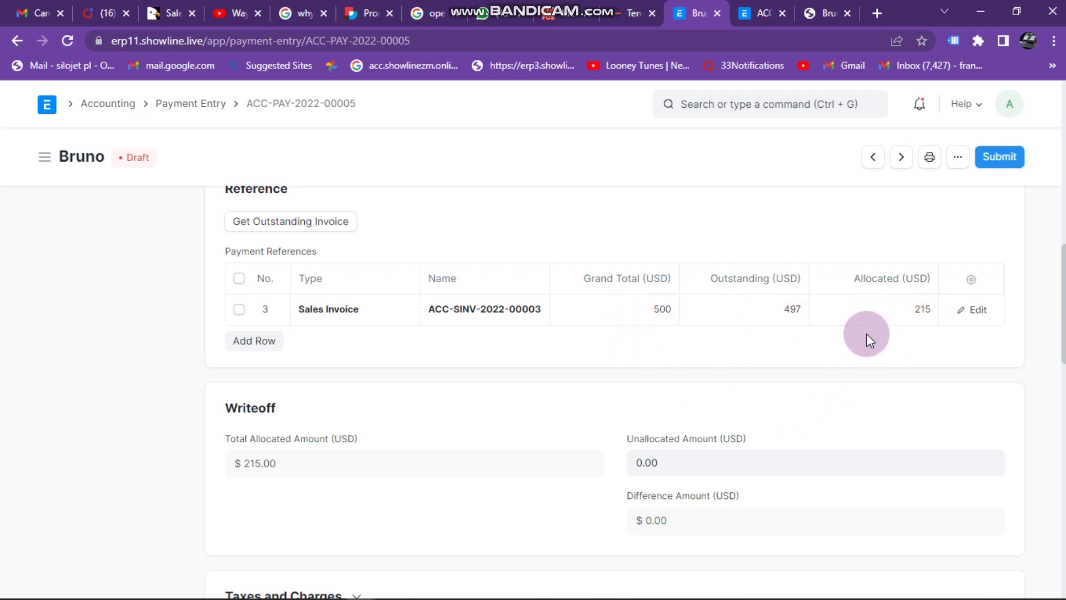
{"action": "scroll", "coordinate": [787, 414], "scroll_direction": "down", "scroll_amount": 7}
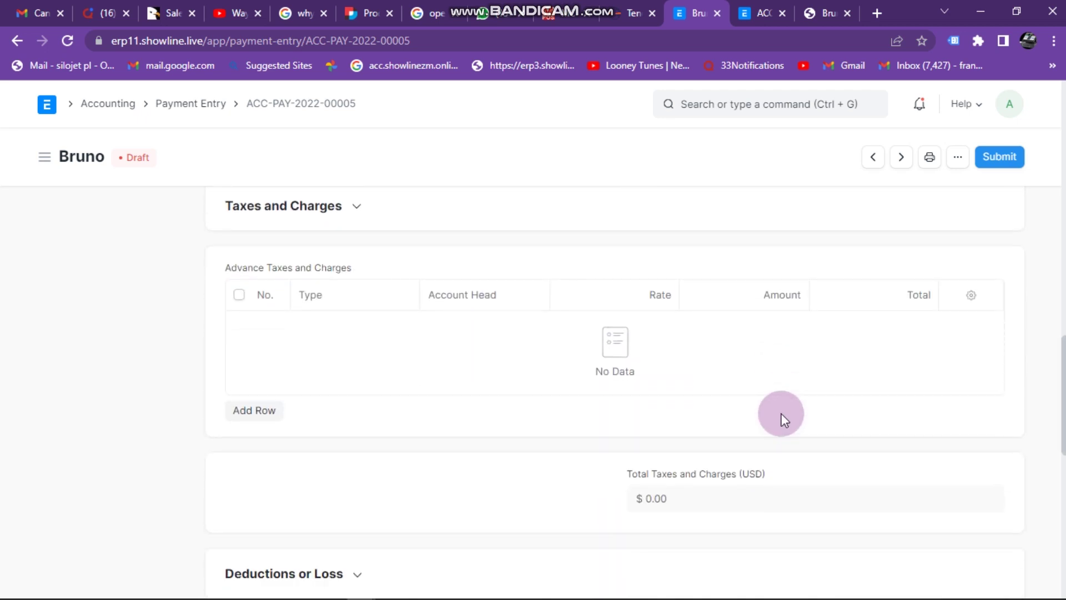
{"action": "scroll", "coordinate": [784, 417], "scroll_direction": "up", "scroll_amount": 8}
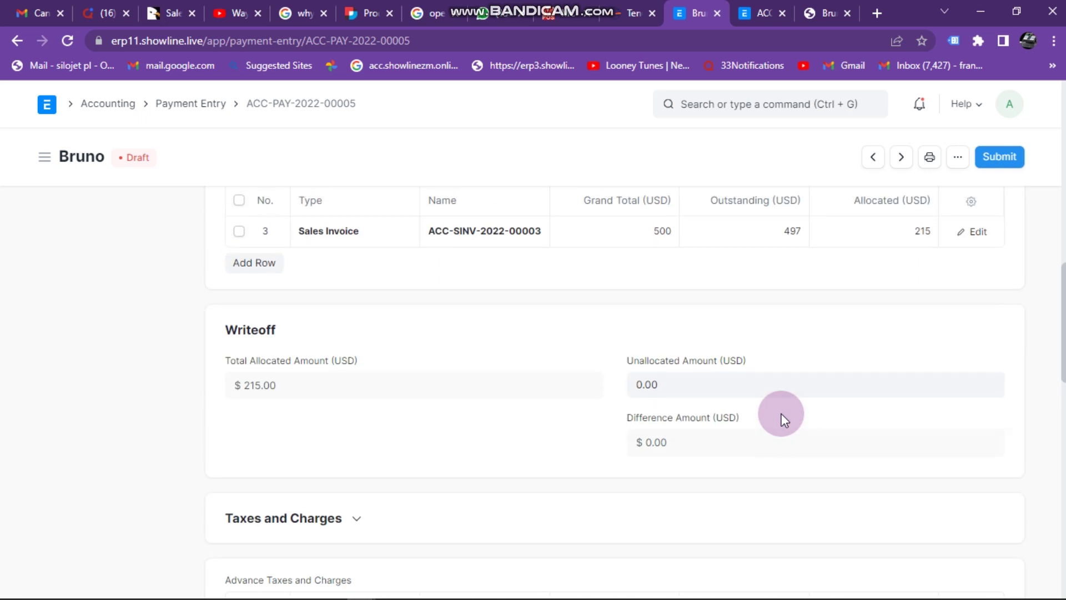
Step: Submit the 215 USD payment entry ACC-PAY-2022-00005 and confirm, leaving 282 outstanding on ACC-SINV-2022-00003
{"action": "left_click", "coordinate": [1012, 157]}
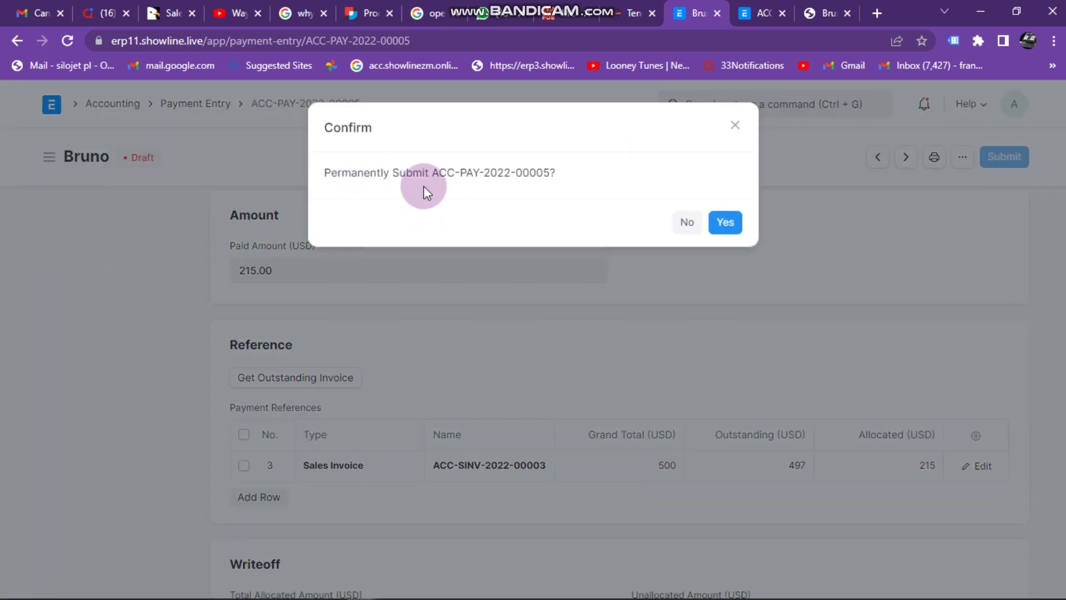
{"action": "left_click", "coordinate": [734, 225]}
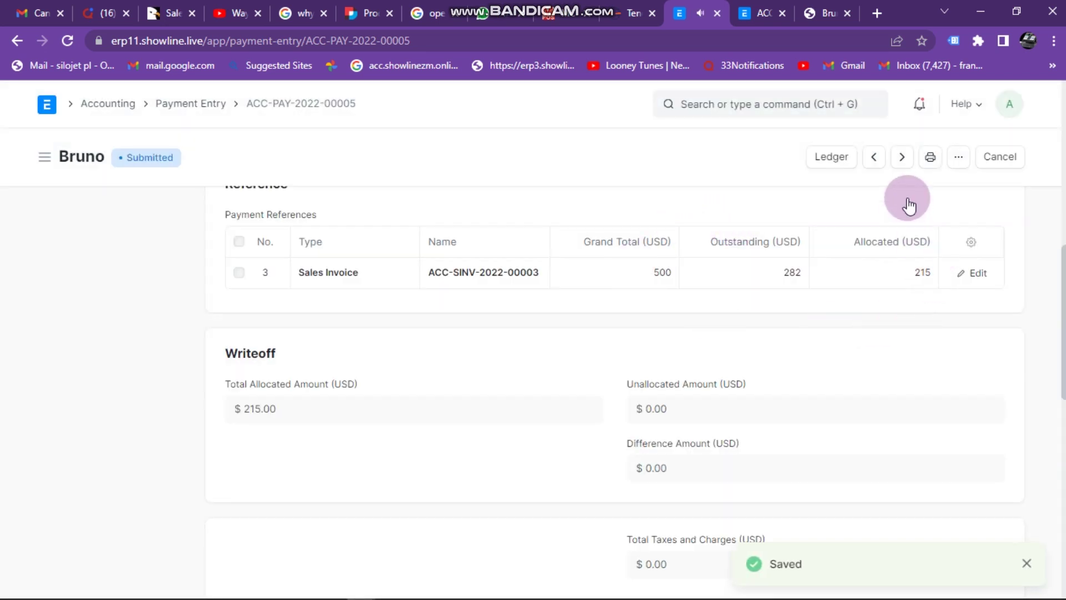
{"action": "scroll", "coordinate": [670, 488], "scroll_direction": "up", "scroll_amount": 2}
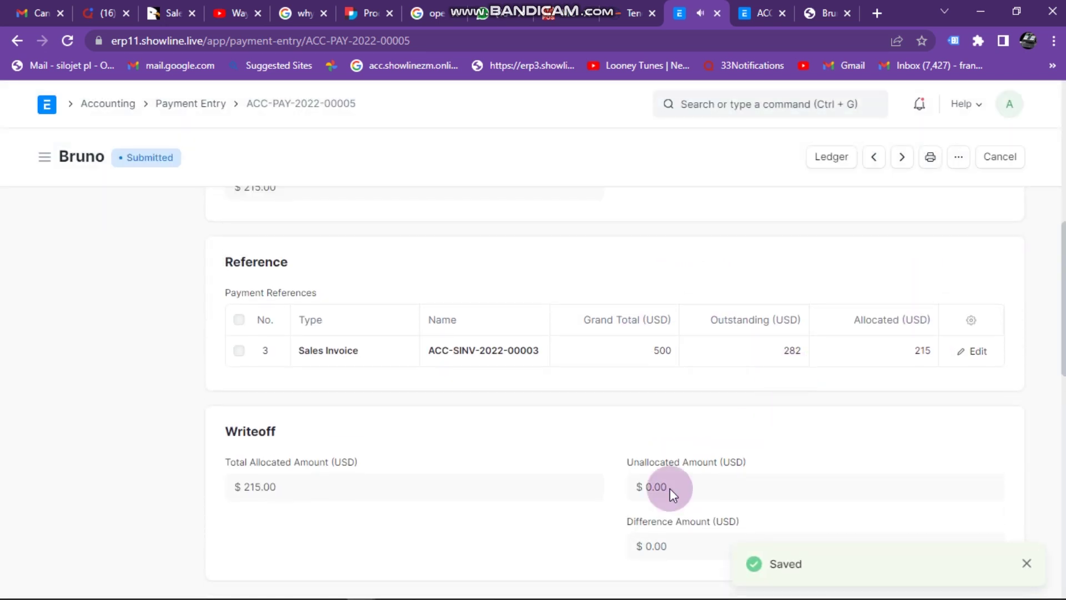
Step: Review the print preview of ACC-PAY-2022-00005 showing $215.00 paid and 282 outstanding
{"action": "left_click", "coordinate": [930, 161]}
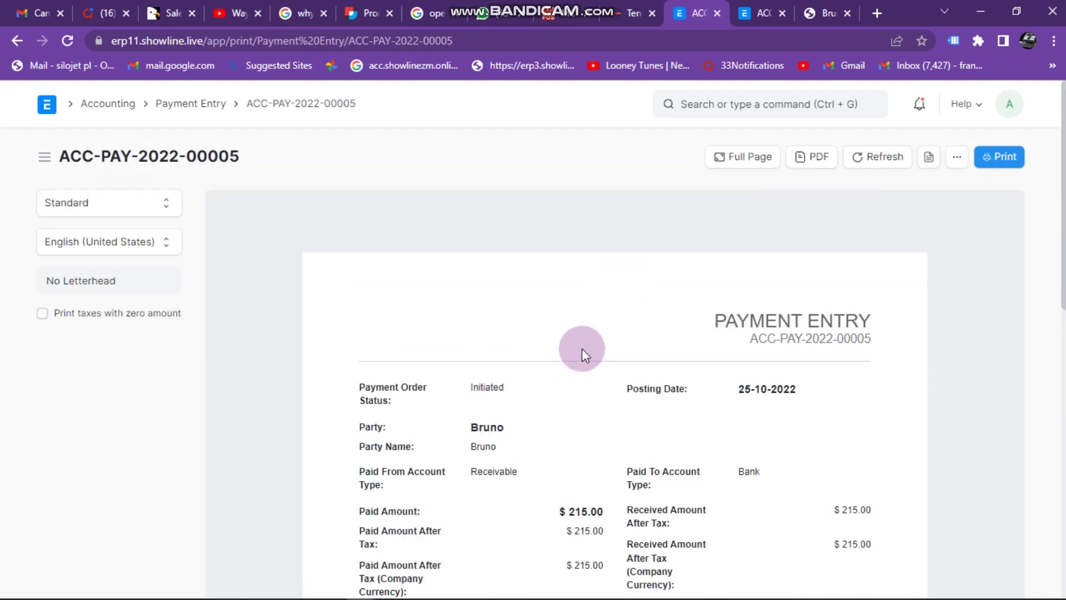
{"action": "scroll", "coordinate": [613, 402], "scroll_direction": "down", "scroll_amount": 3}
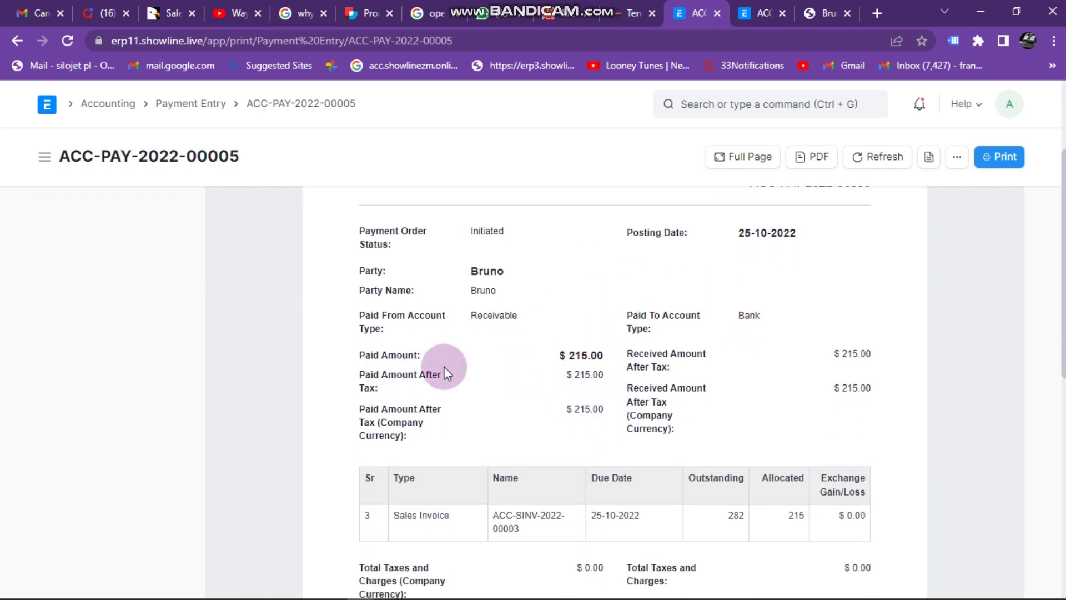
{"action": "scroll", "coordinate": [602, 403], "scroll_direction": "down", "scroll_amount": 1}
{"action": "scroll", "coordinate": [602, 403], "scroll_direction": "down", "scroll_amount": 1}
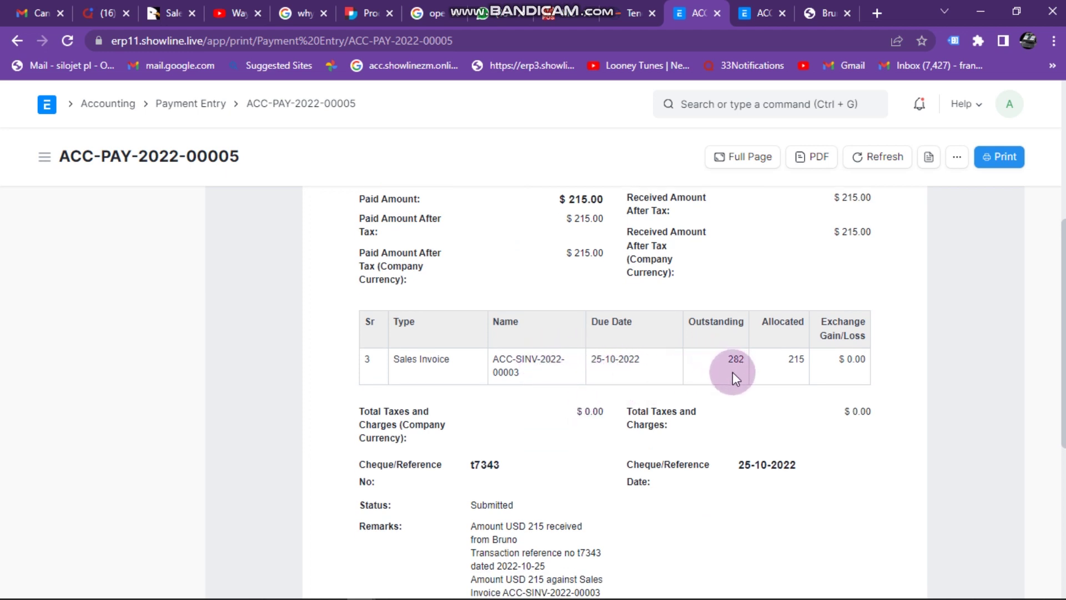
{"action": "scroll", "coordinate": [666, 422], "scroll_direction": "up", "scroll_amount": 4}
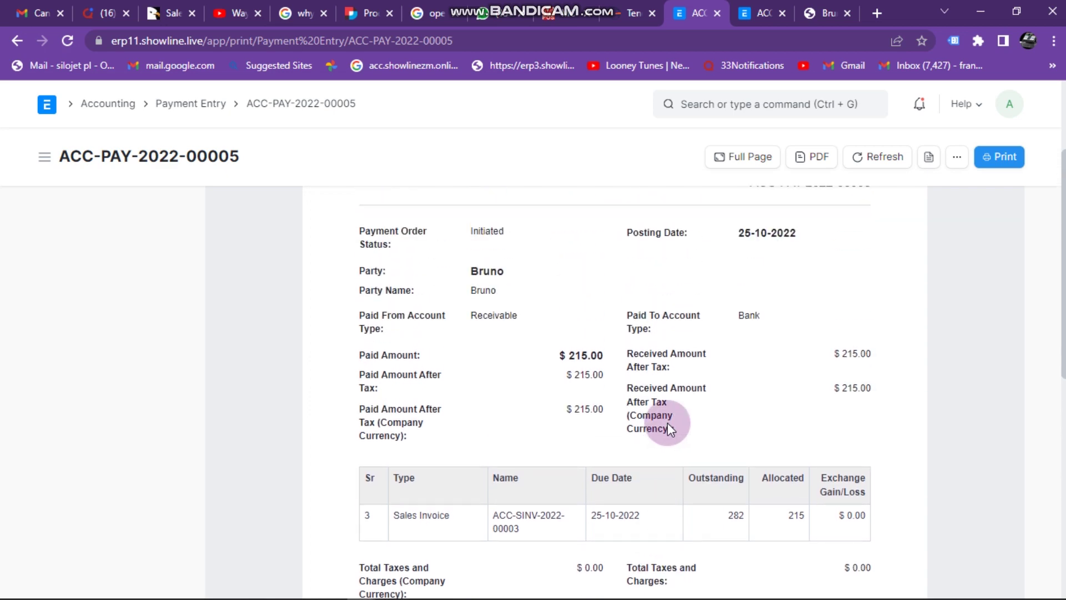
{"action": "scroll", "coordinate": [708, 366], "scroll_direction": "down", "scroll_amount": 10}
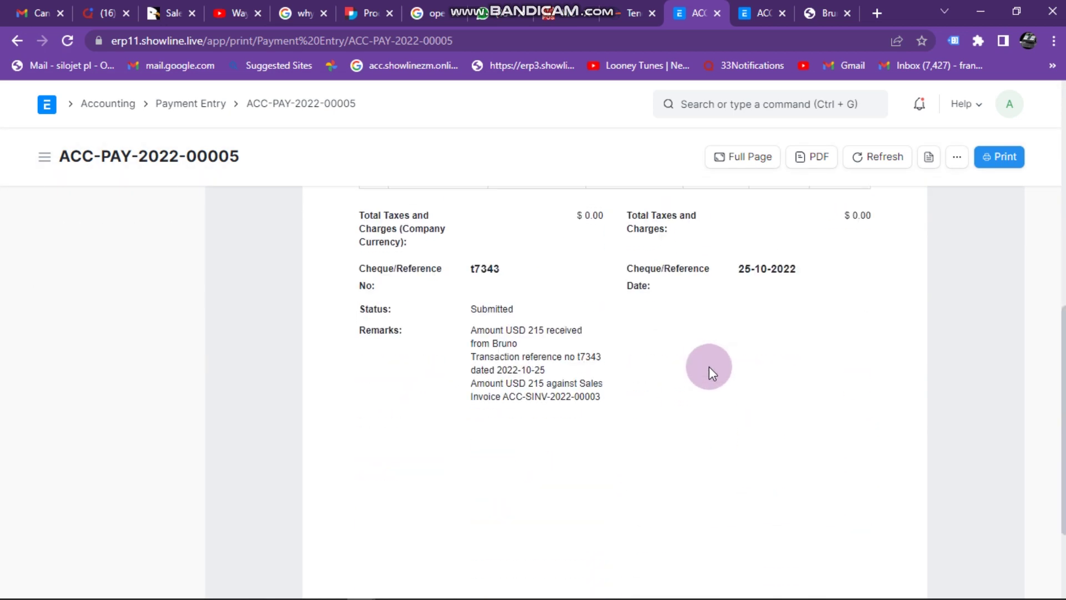